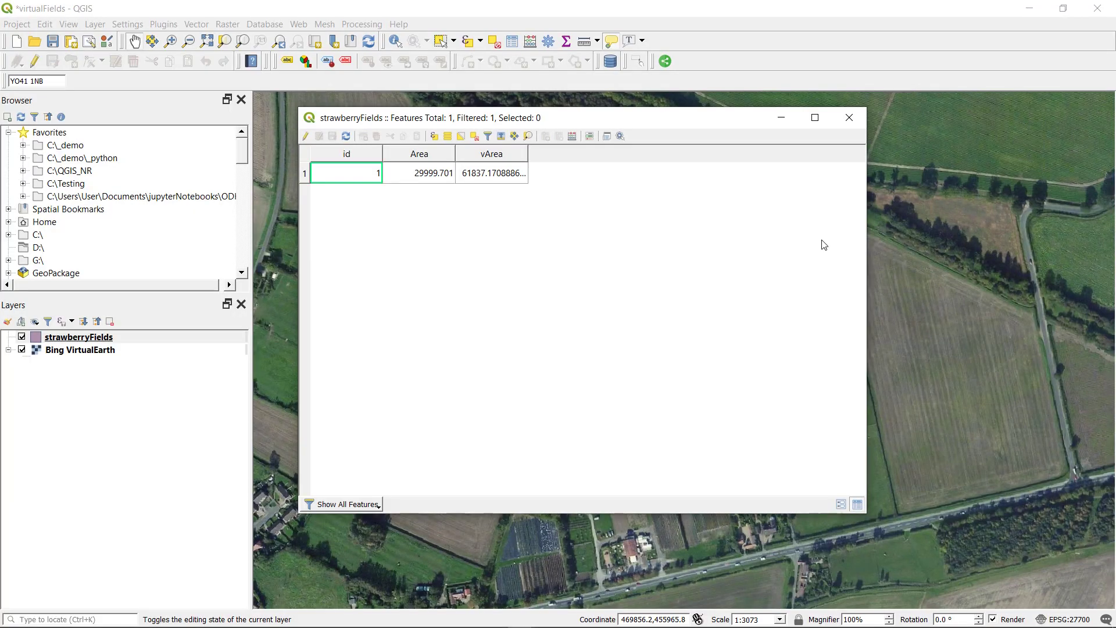
# Step: Draw a four-corner polygon over the small plot in strawberryFields and give it id 2
pyautogui.click(849, 118)
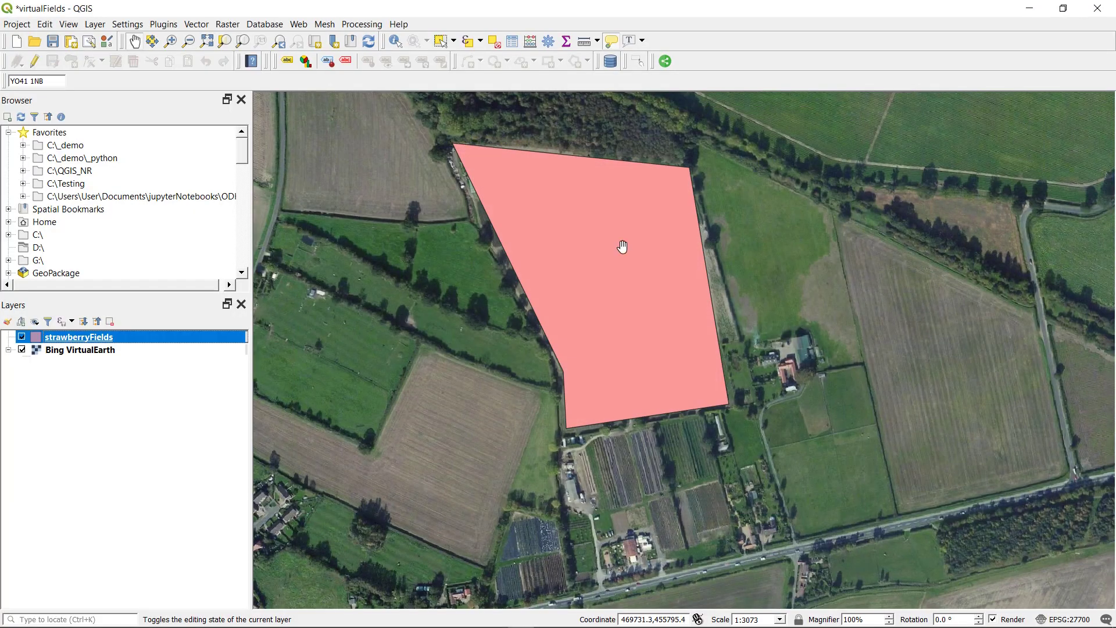
pyautogui.click(35, 61)
pyautogui.click(71, 61)
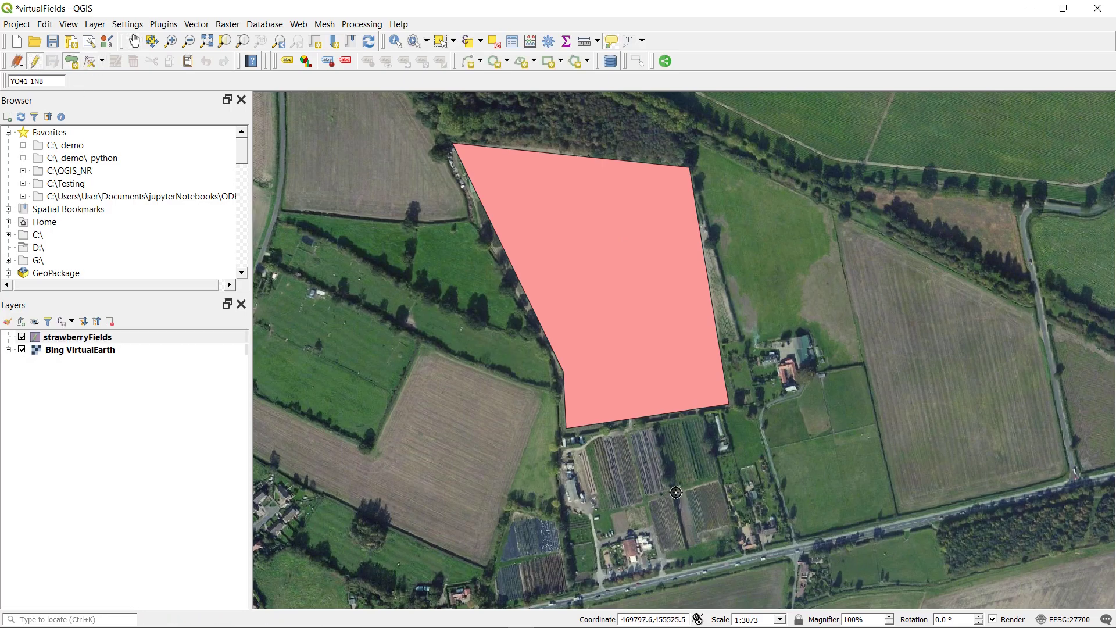
pyautogui.click(715, 482)
pyautogui.click(732, 536)
pyautogui.click(690, 546)
pyautogui.click(676, 491)
pyautogui.rightClick(676, 492)
pyautogui.click(699, 121)
pyautogui.write('2')
pyautogui.click(918, 295)
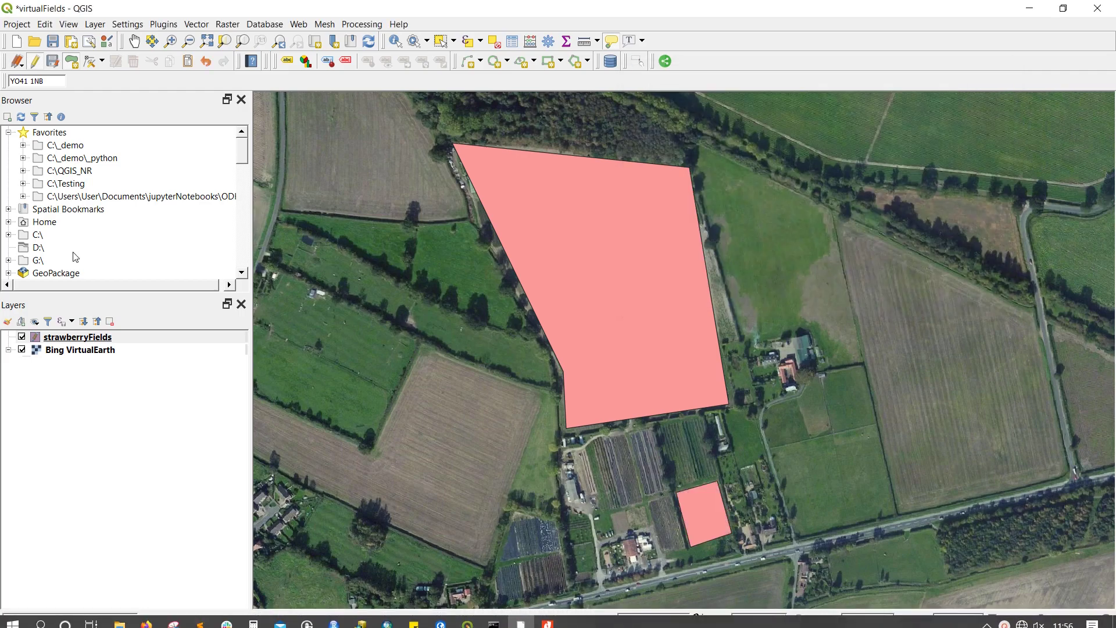
# Step: Stop editing and select feature 2 in the strawberryFields attribute table to check its vArea
pyautogui.click(35, 61)
pyautogui.rightClick(79, 336)
pyautogui.click(122, 186)
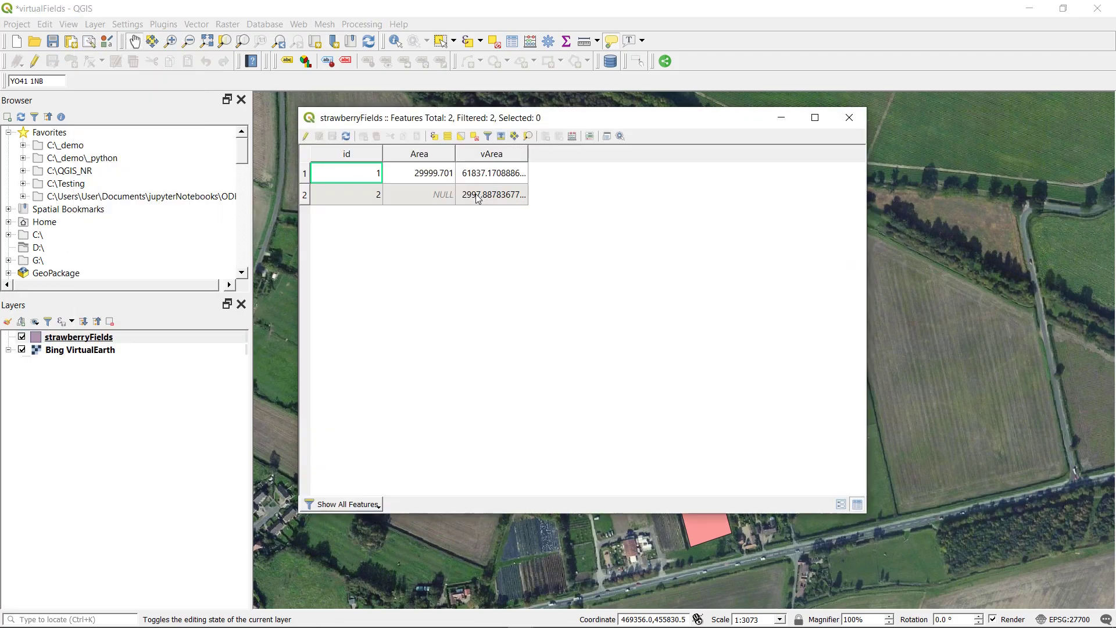
pyautogui.click(305, 195)
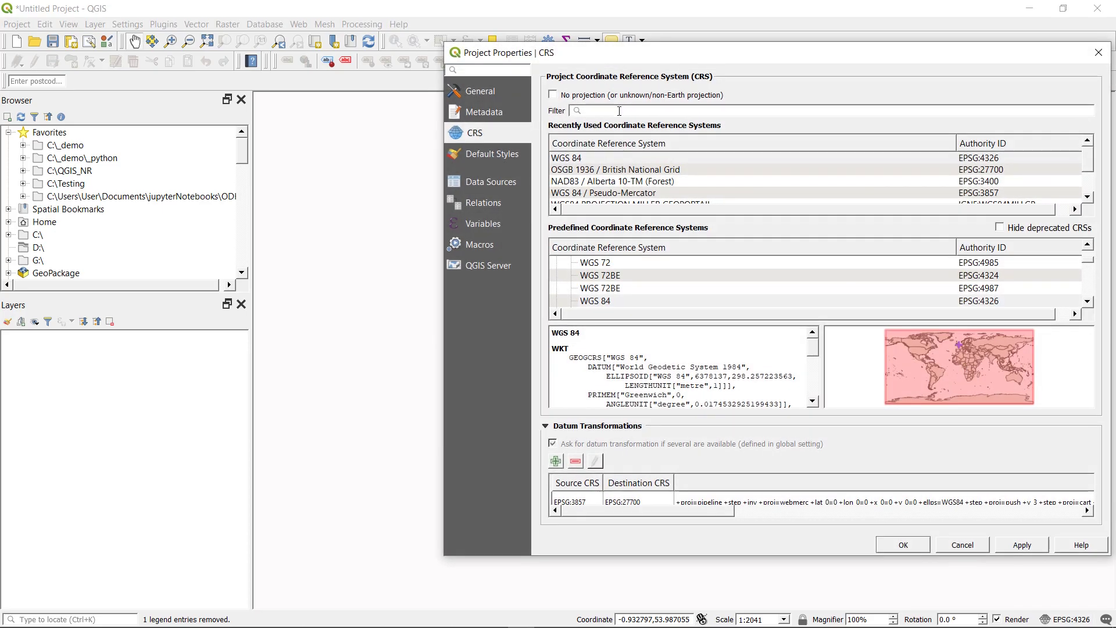
# Step: Filter for 27700 and apply OSGB 1936 / British National Grid as the project CRS
pyautogui.click(620, 109)
pyautogui.write('2770')
pyautogui.write('0')
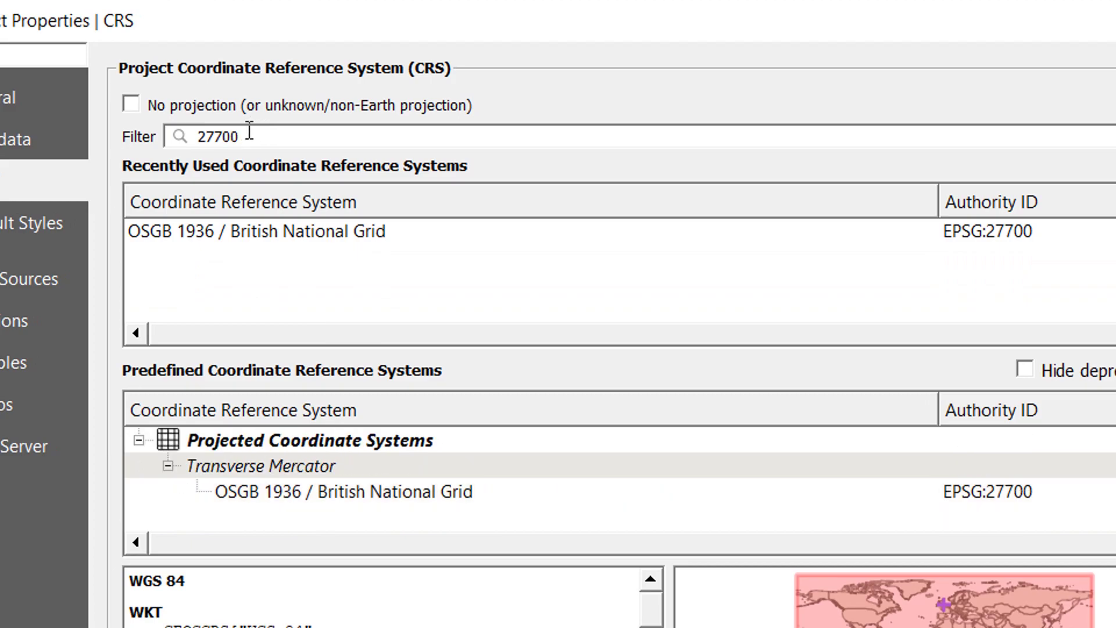
pyautogui.click(364, 232)
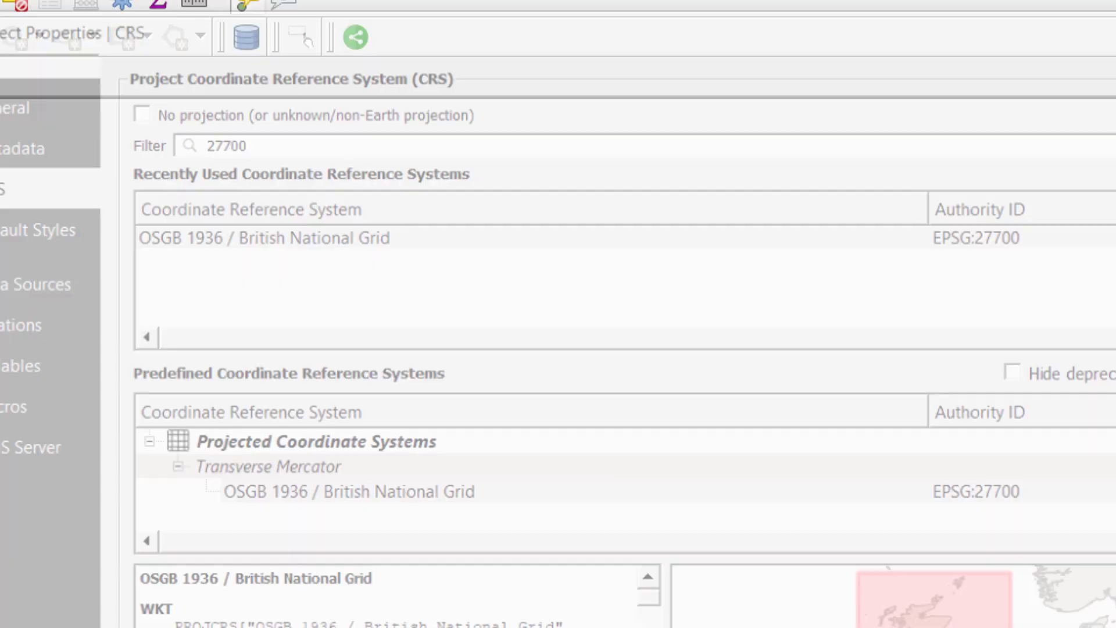
pyautogui.press('Return')
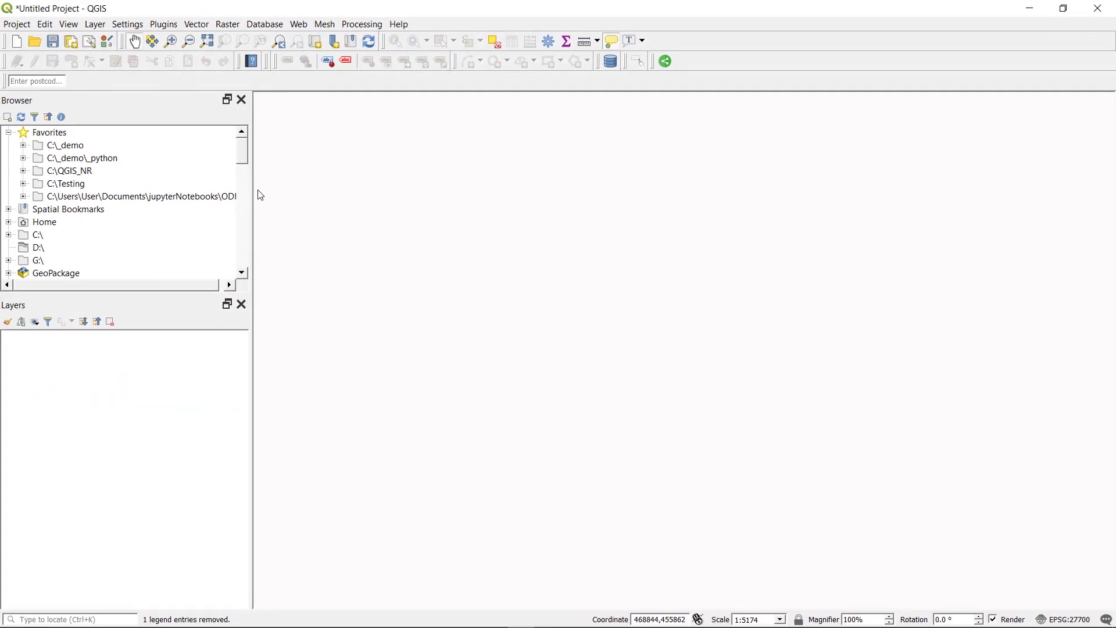
pyautogui.moveTo(243, 157); pyautogui.dragTo(249, 195)
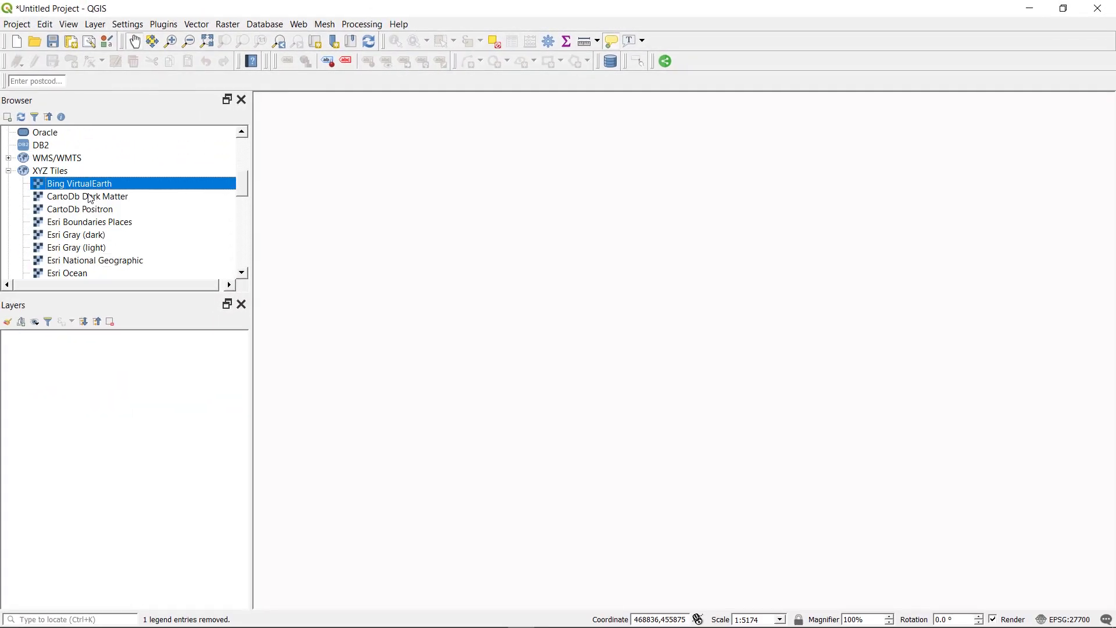
pyautogui.moveTo(89, 189); pyautogui.dragTo(85, 372)
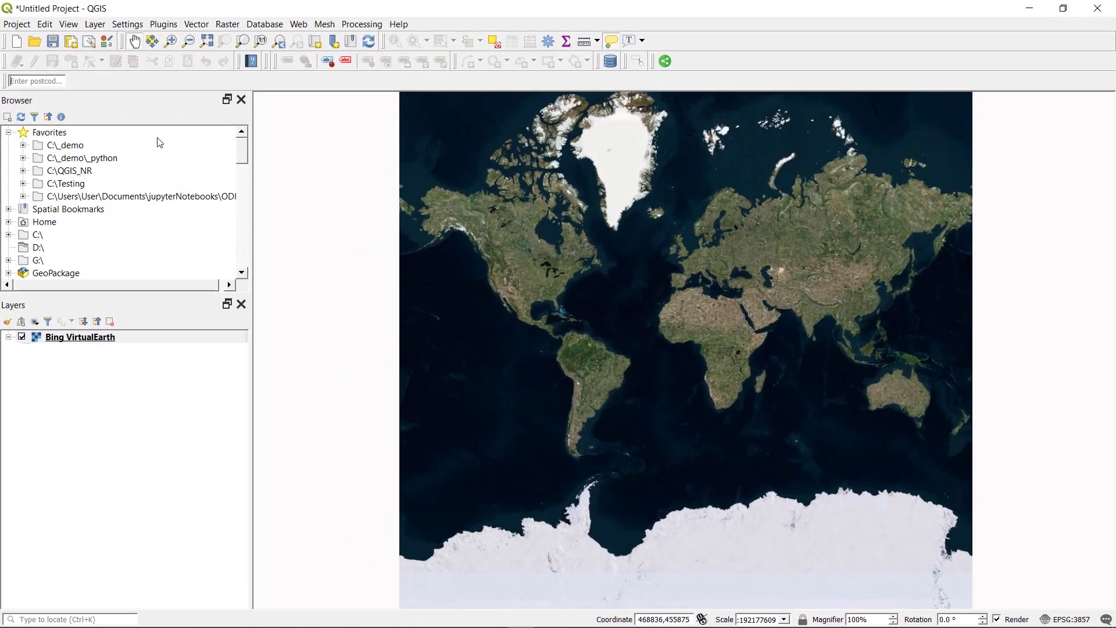
pyautogui.write('YO41 1NB')
pyautogui.press('Return')
pyautogui.scroll(-2, 677, 385)
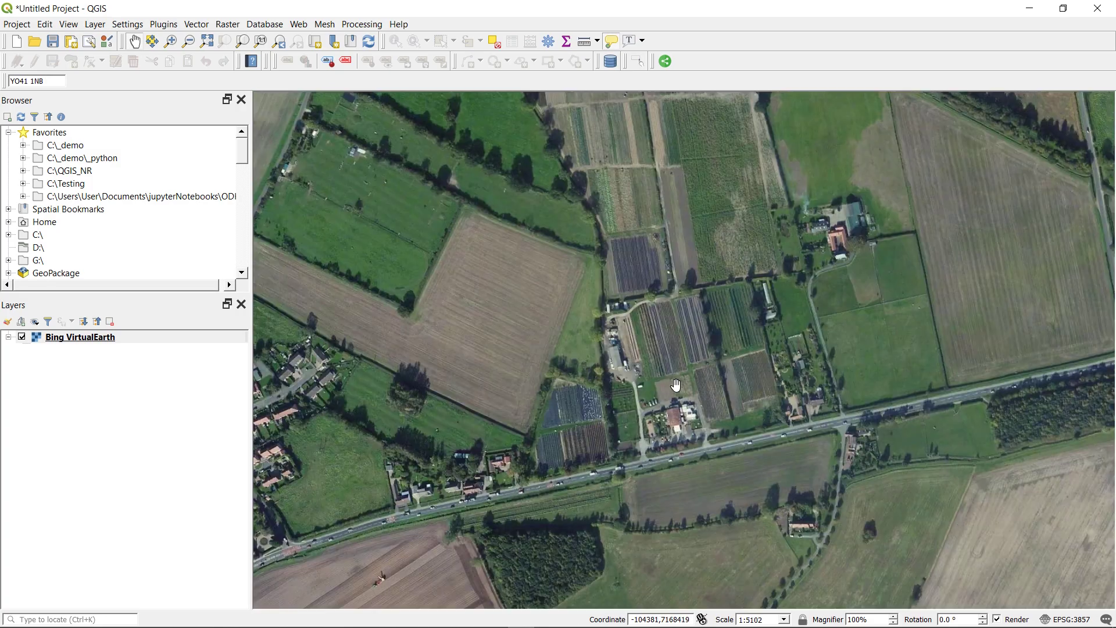
pyautogui.moveTo(676, 385); pyautogui.dragTo(653, 465)
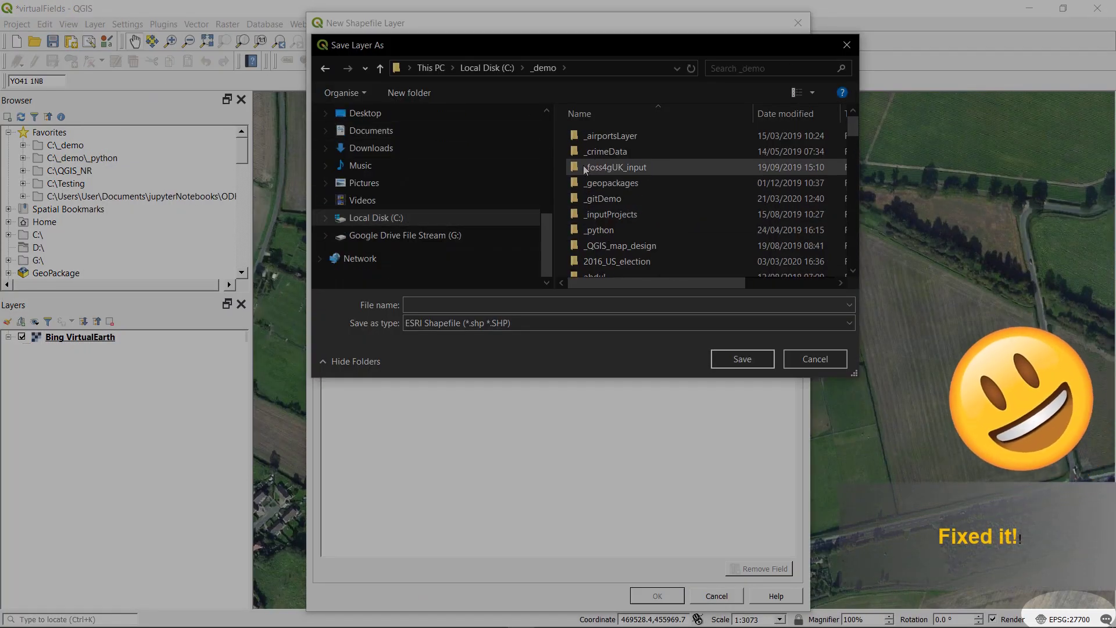
# Step: Name the new shapefile strawberryFields and save it
pyautogui.write('strawberryFields')
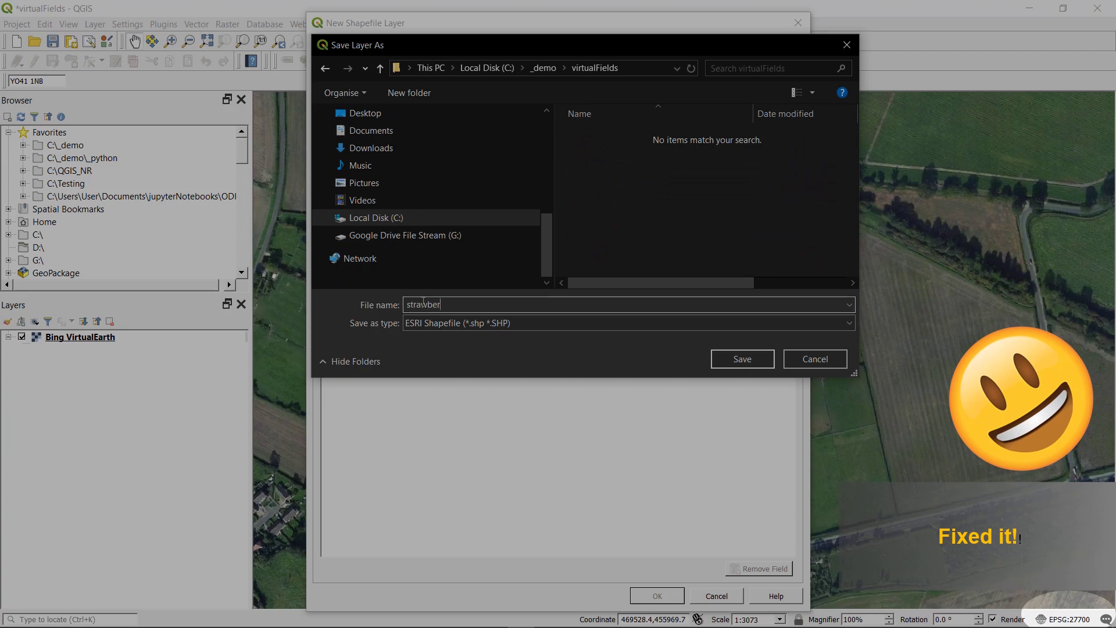
pyautogui.press('Return')
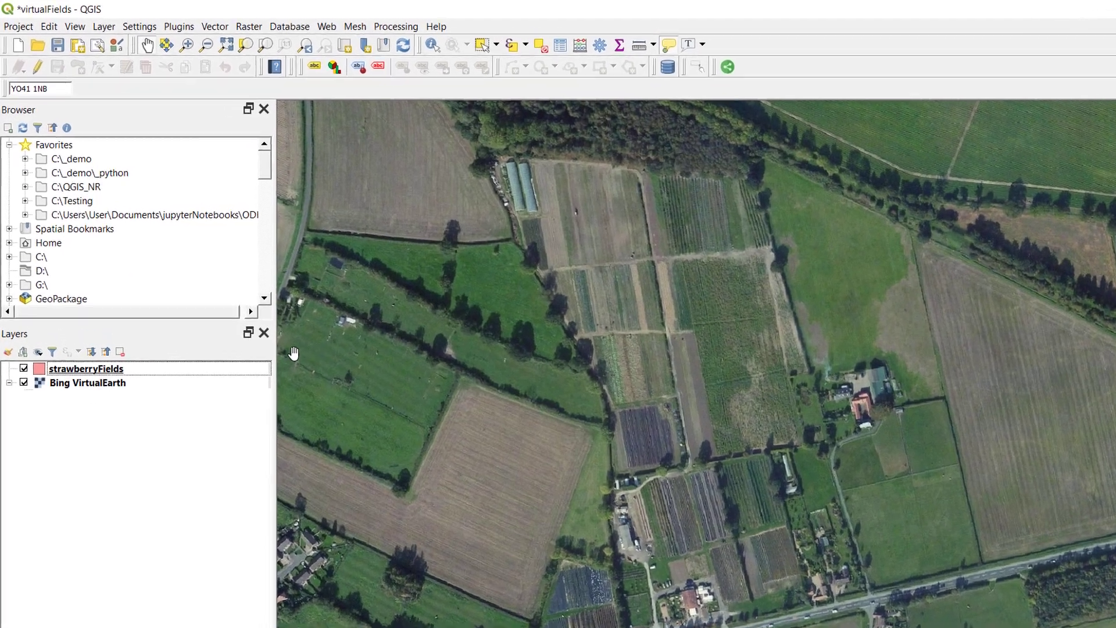
# Step: Outline the long strawberry field as a five-corner polygon in the strawberryFields layer
pyautogui.click(105, 376)
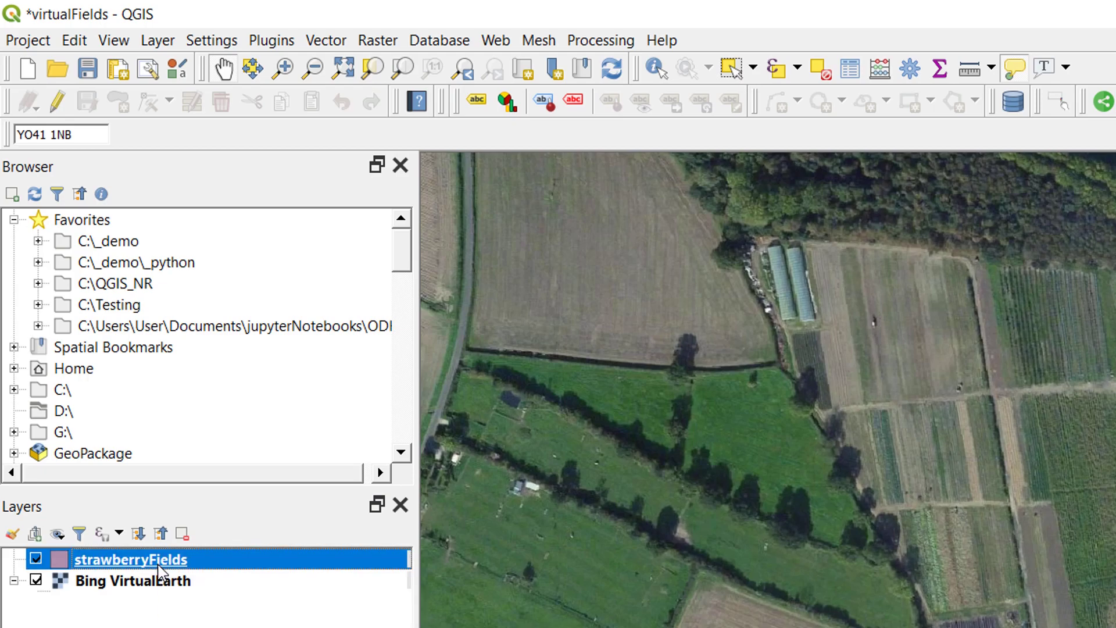
pyautogui.click(57, 103)
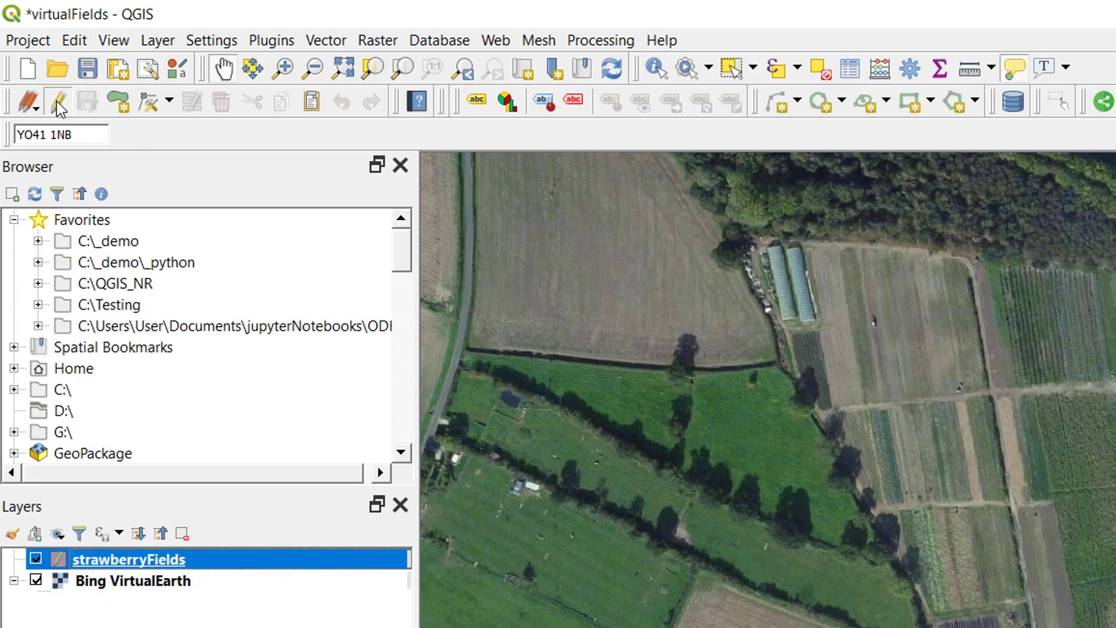
pyautogui.click(126, 106)
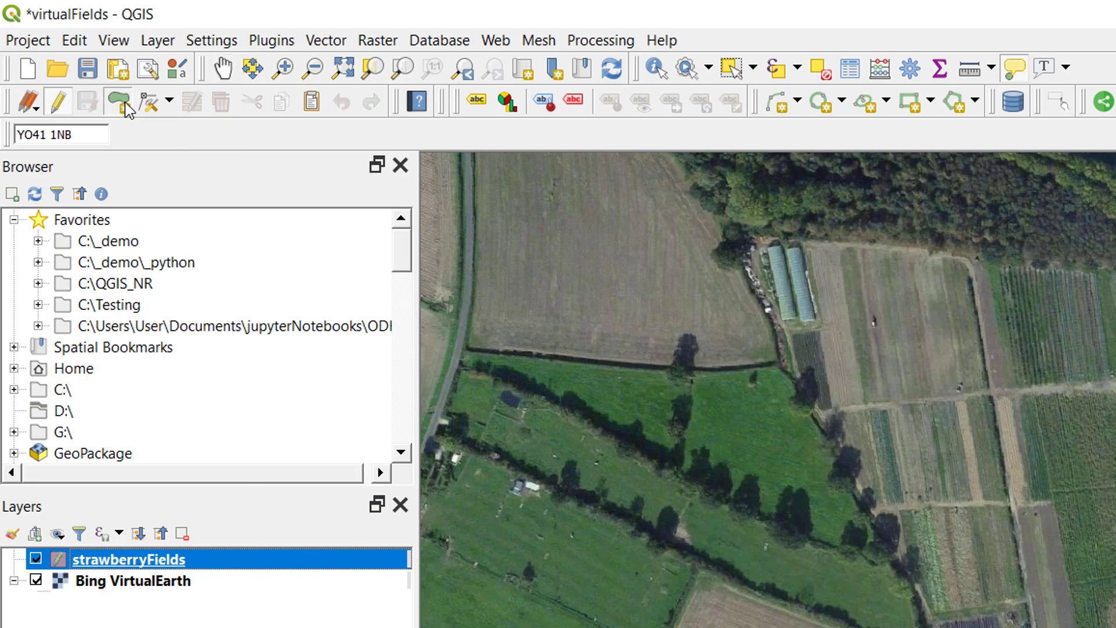
pyautogui.click(743, 228)
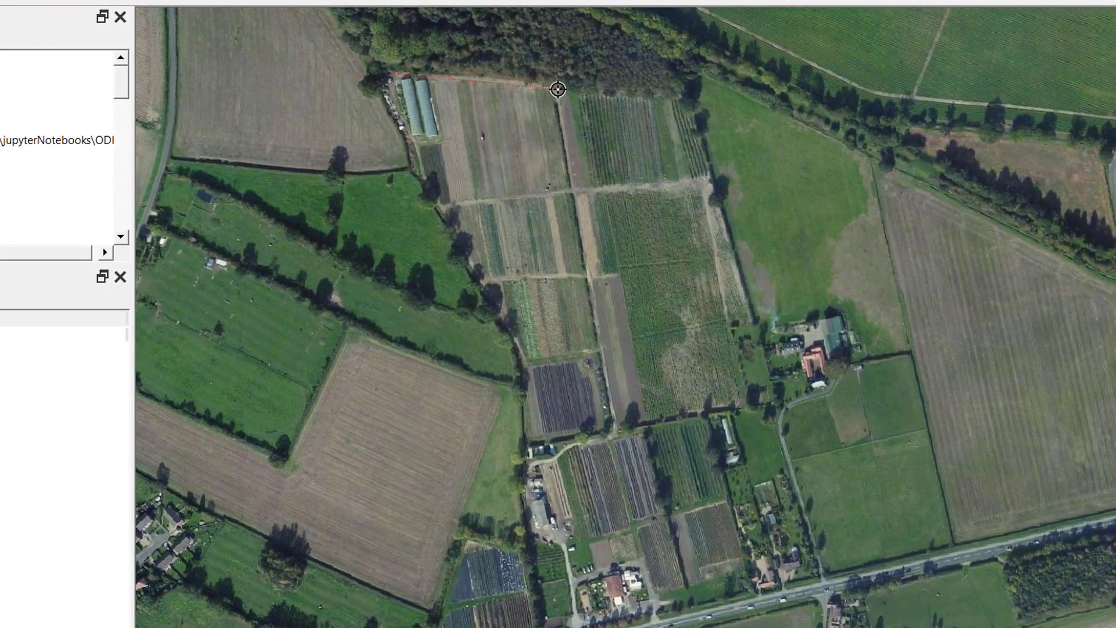
pyautogui.click(558, 89)
pyautogui.click(612, 424)
pyautogui.click(532, 434)
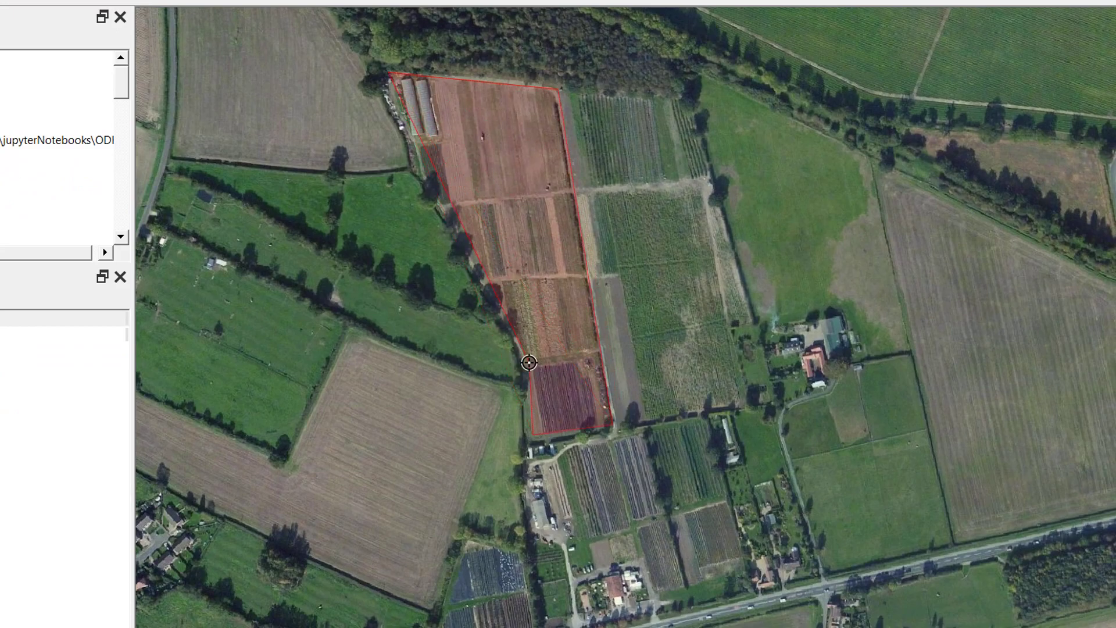
pyautogui.click(529, 362)
pyautogui.rightClick(529, 362)
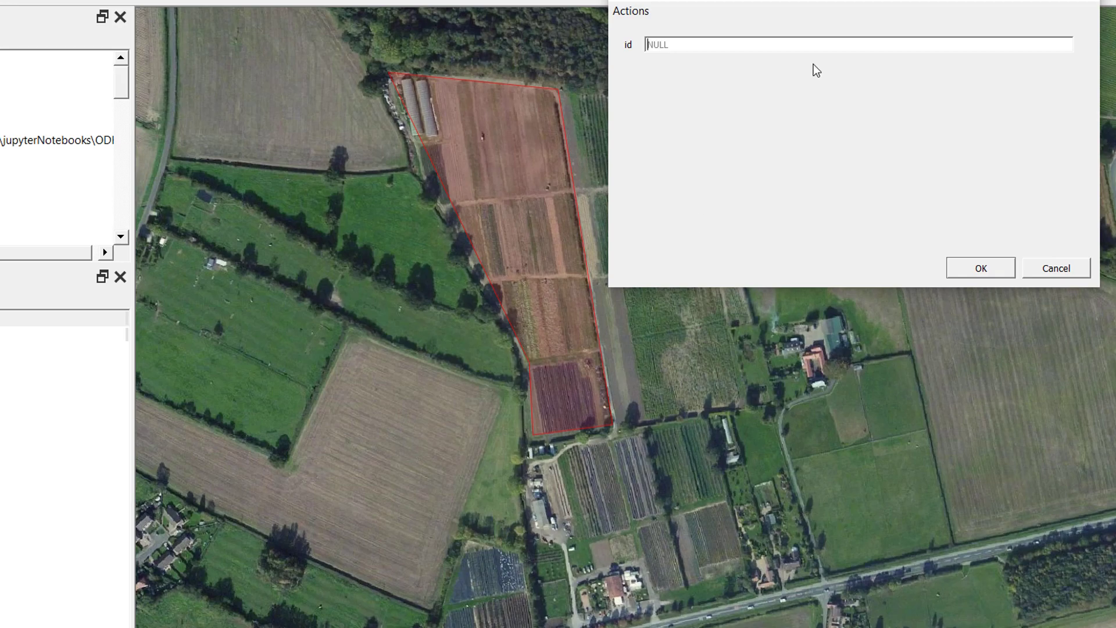
# Step: Give the new field id 1, then stop editing and save the layer changes
pyautogui.write('1')
pyautogui.click(988, 269)
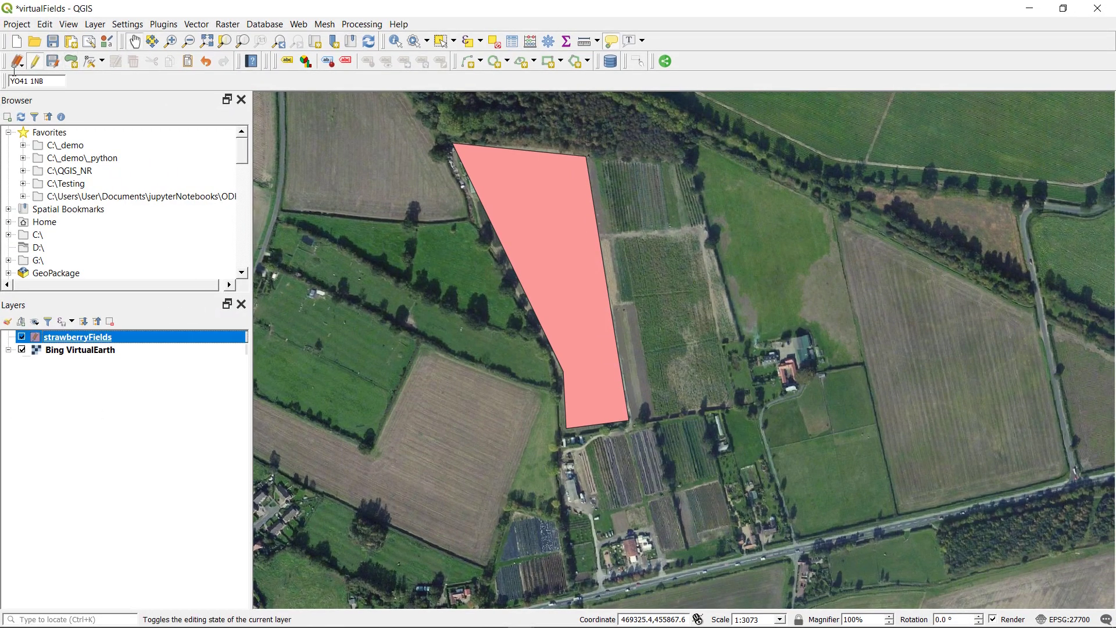
pyautogui.click(35, 61)
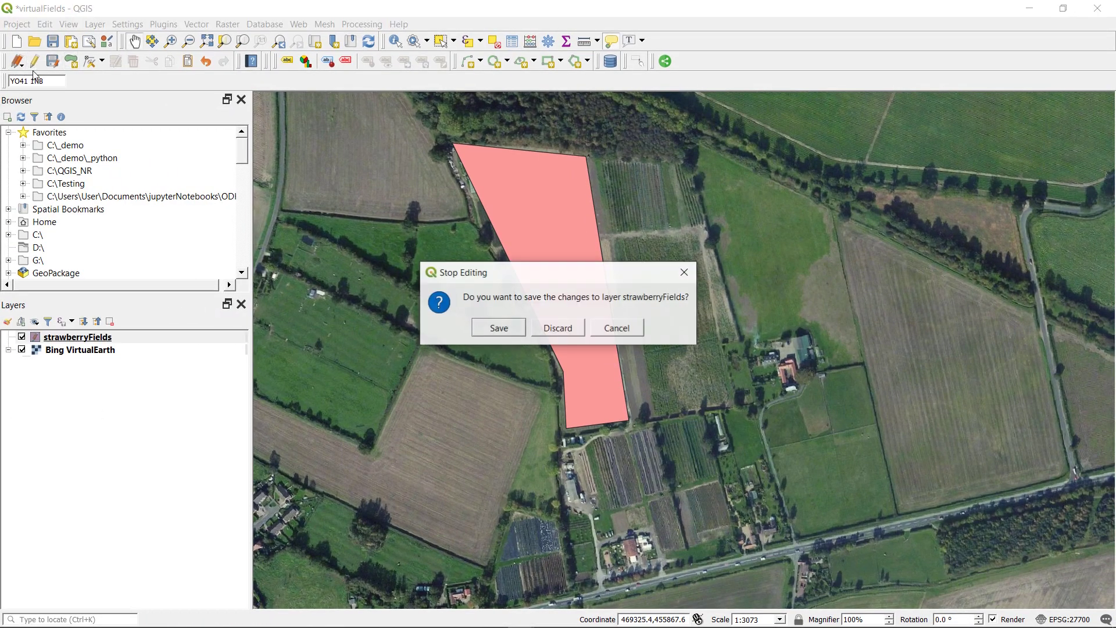
pyautogui.click(503, 329)
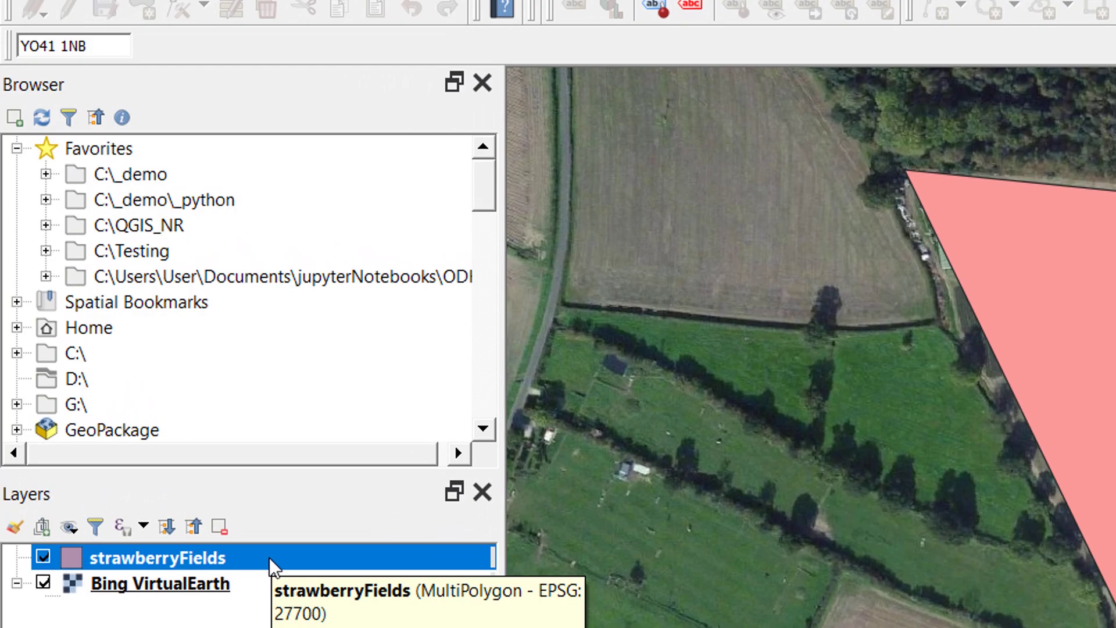
# Step: Open the strawberryFields attribute table and its field calculator
pyautogui.rightClick(270, 557)
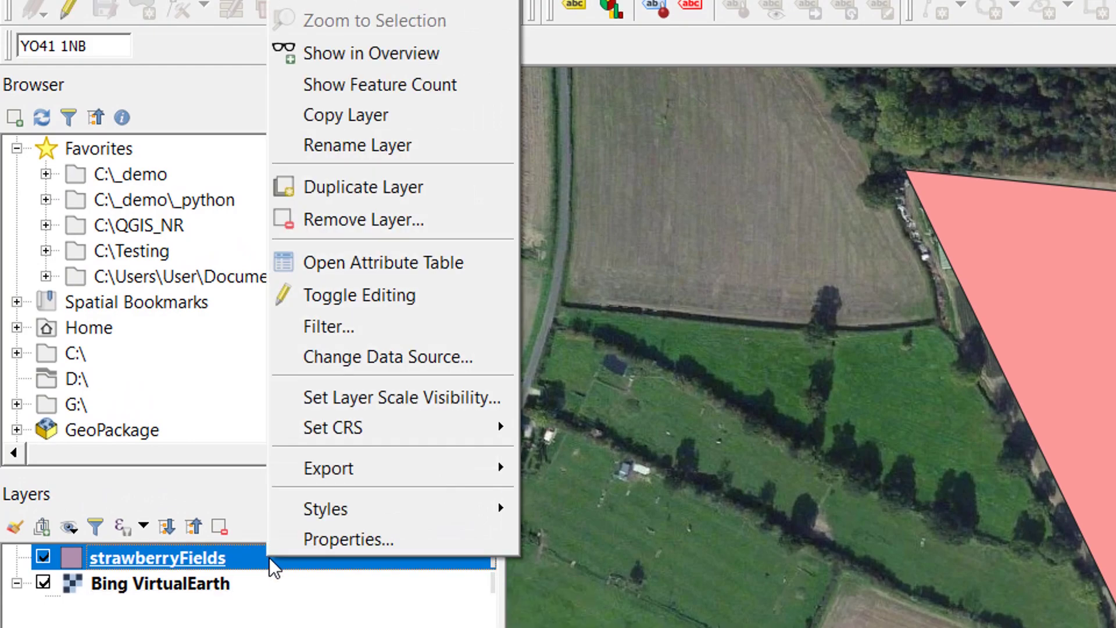
pyautogui.click(364, 268)
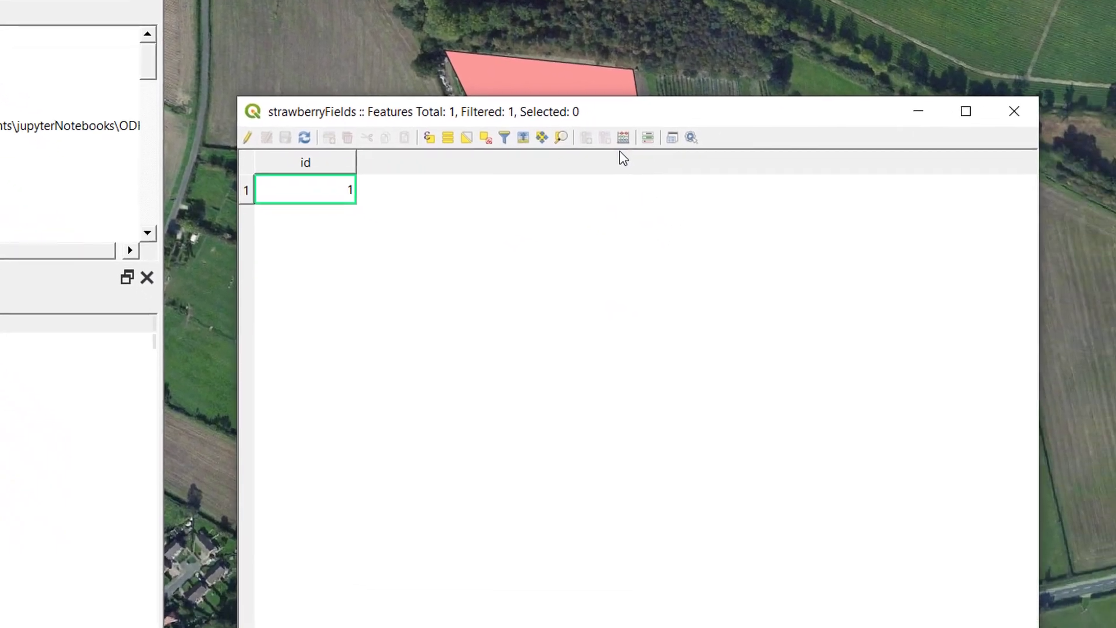
pyautogui.click(626, 139)
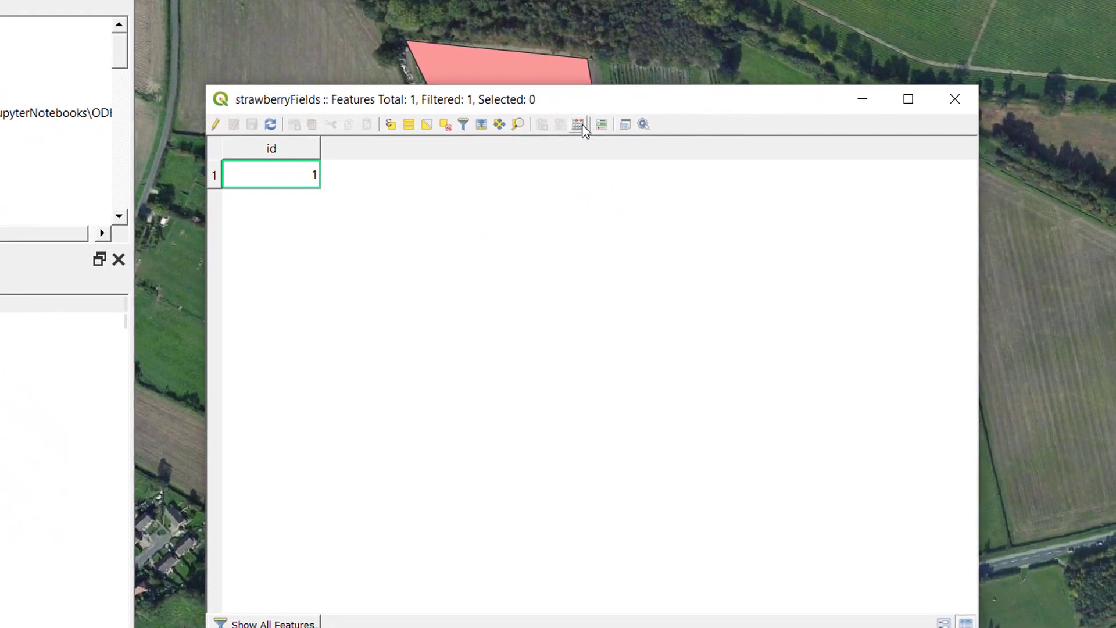
pyautogui.click(580, 127)
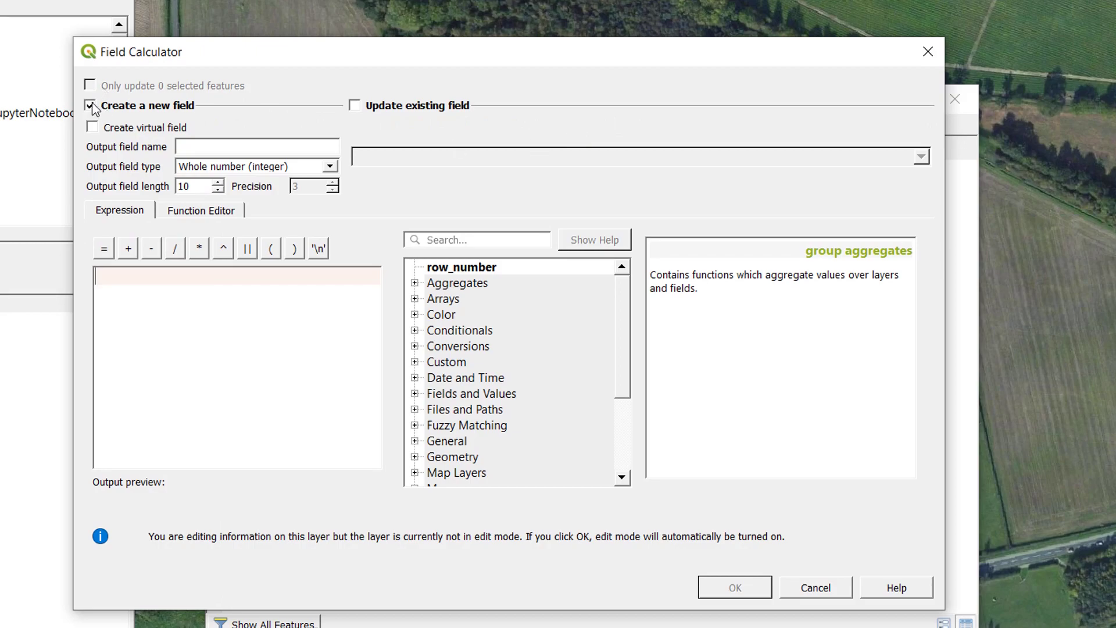
# Step: Create a decimal-number field named Area calculated with the expression $area
pyautogui.click(225, 141)
pyautogui.write('Area')
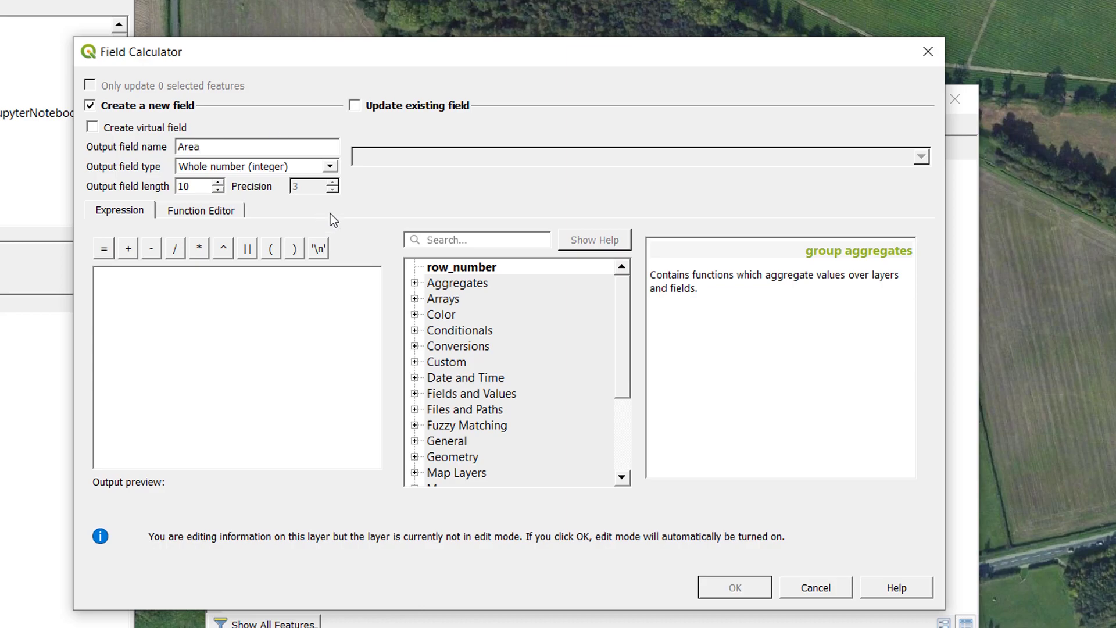
pyautogui.click(330, 166)
pyautogui.click(329, 169)
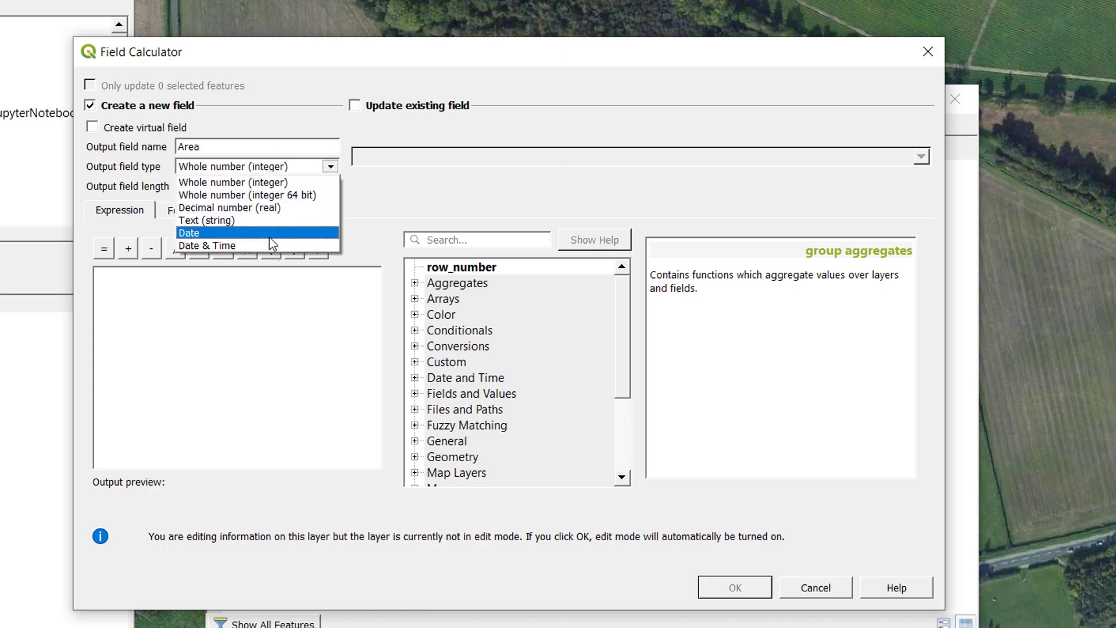
pyautogui.click(265, 210)
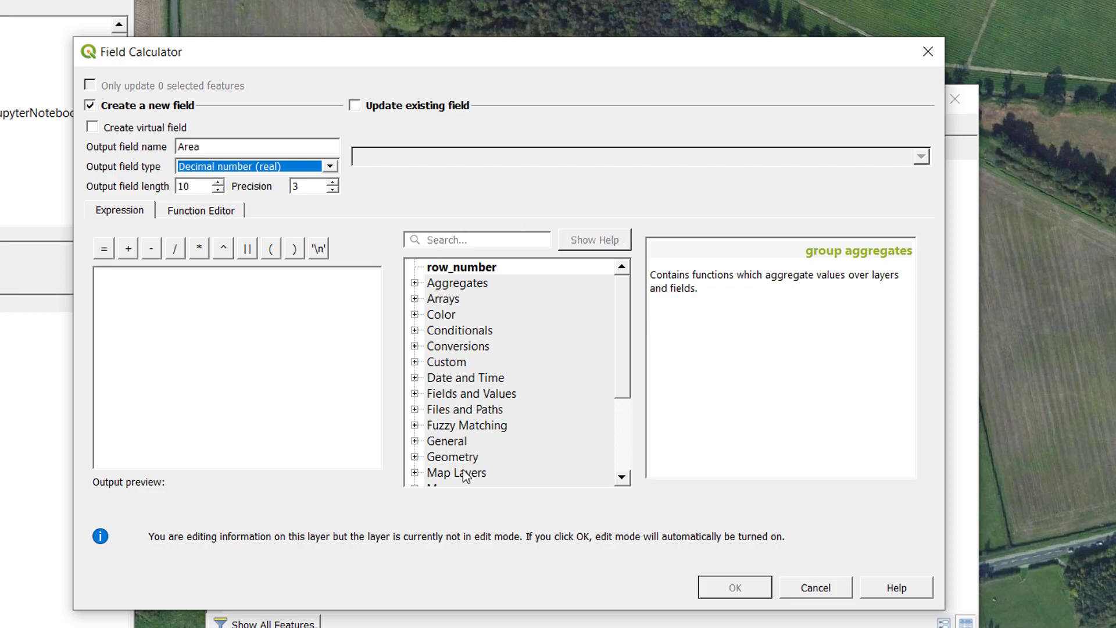
pyautogui.click(439, 244)
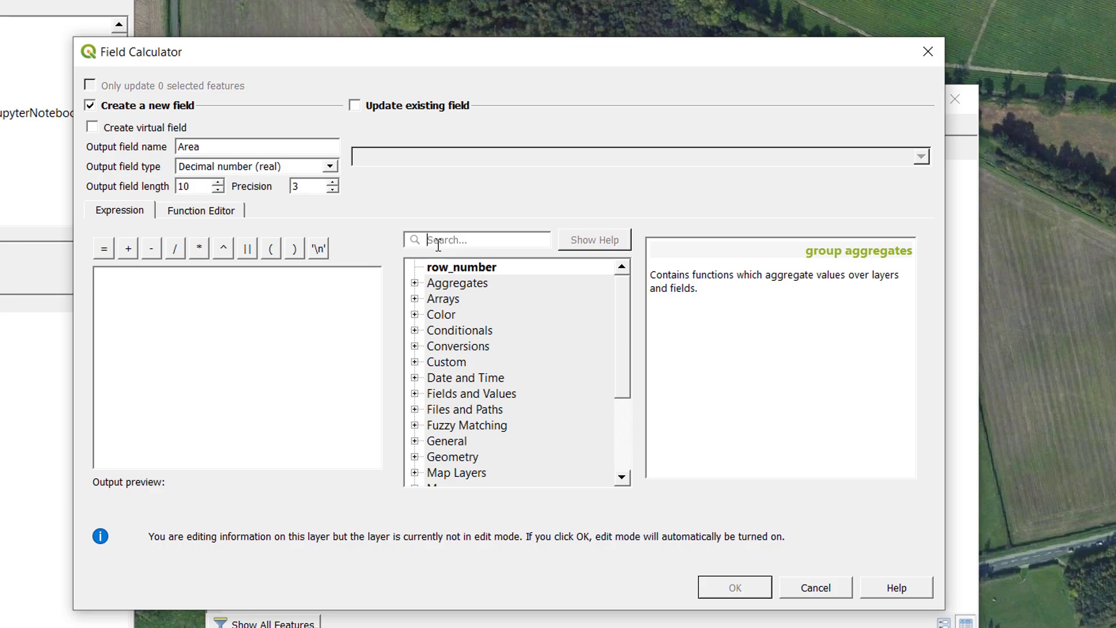
pyautogui.write('area')
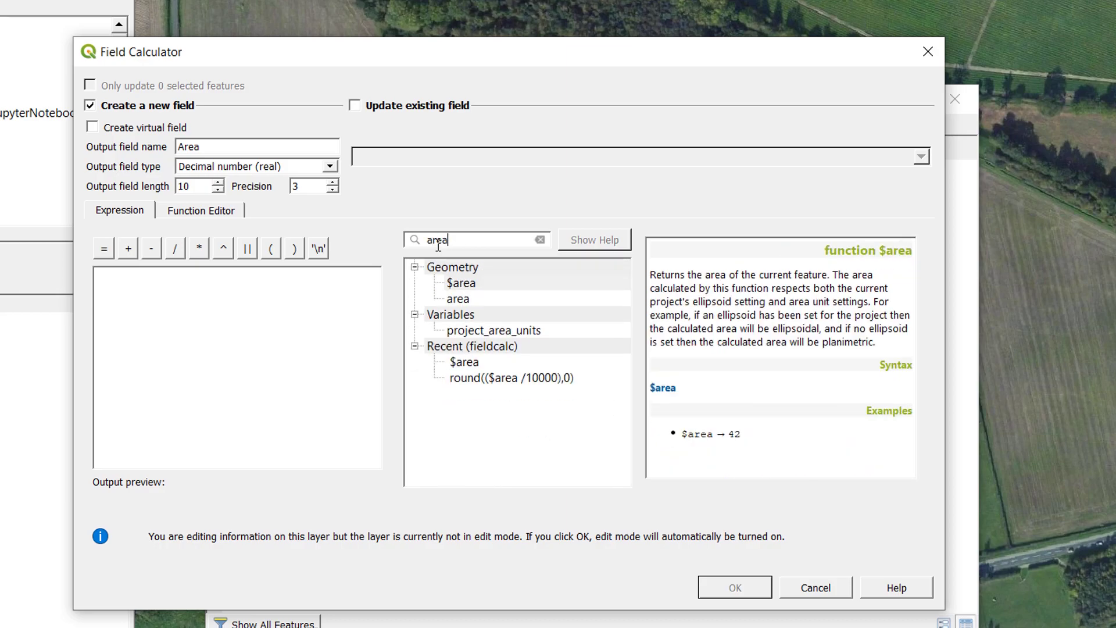
pyautogui.click(468, 285)
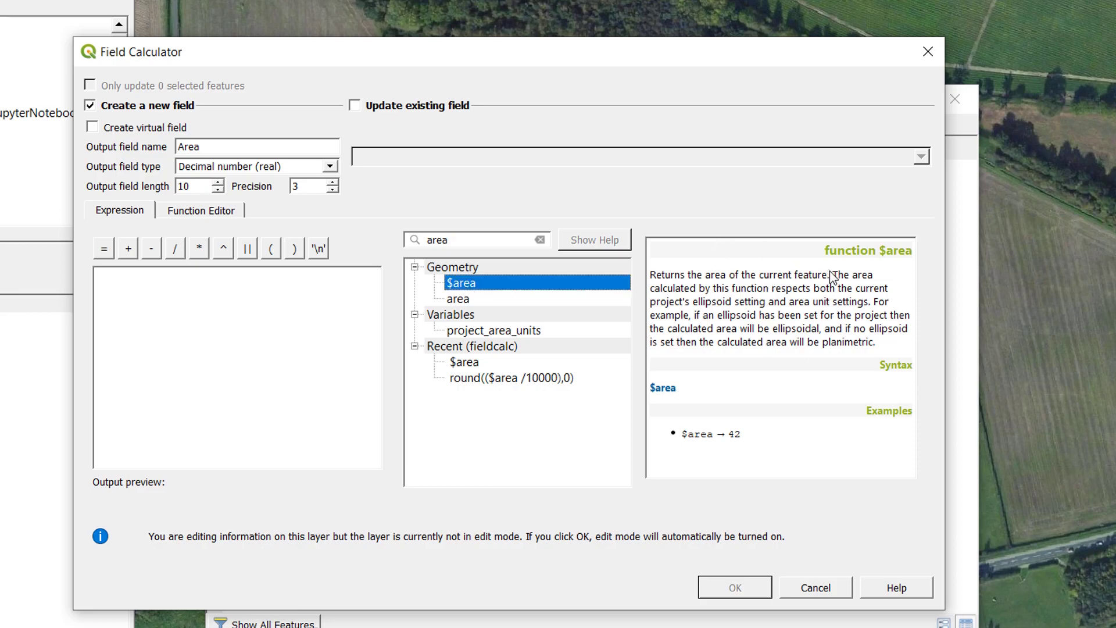
pyautogui.doubleClick(500, 284)
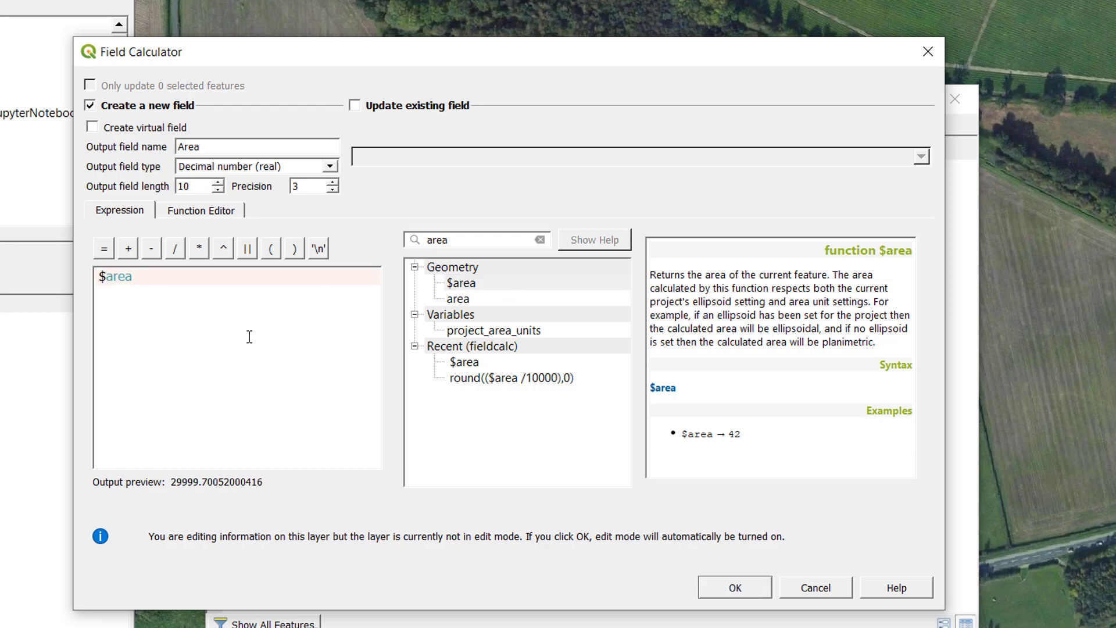
pyautogui.click(741, 587)
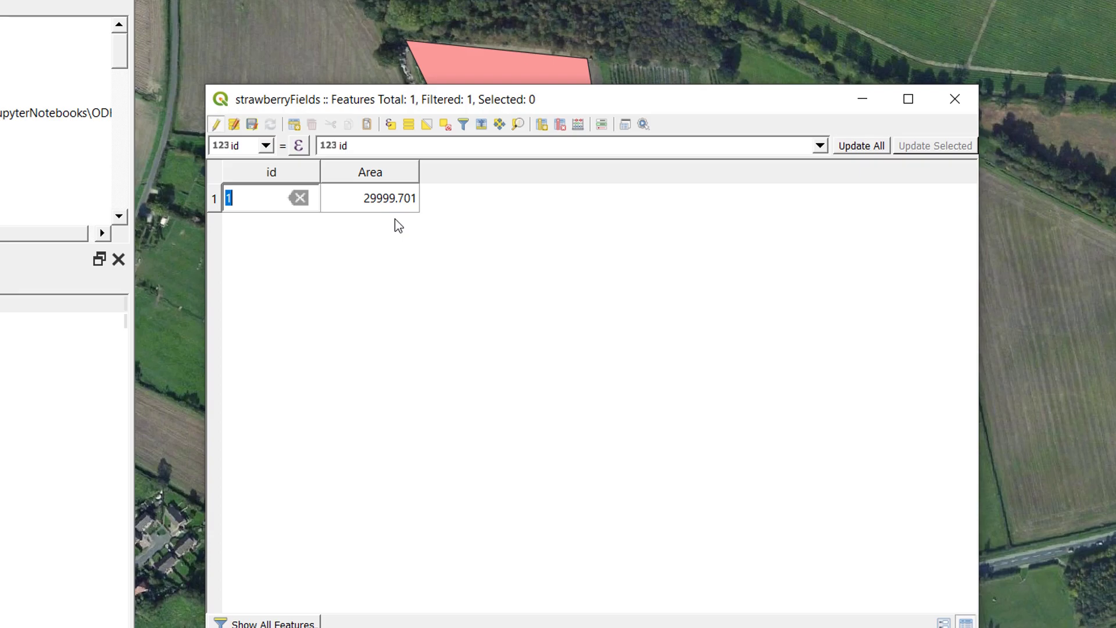
# Step: Move the attribute table down, stop editing with Ctrl+E keeping the changes, and reopen the field calculator
pyautogui.moveTo(669, 106); pyautogui.dragTo(741, 75)
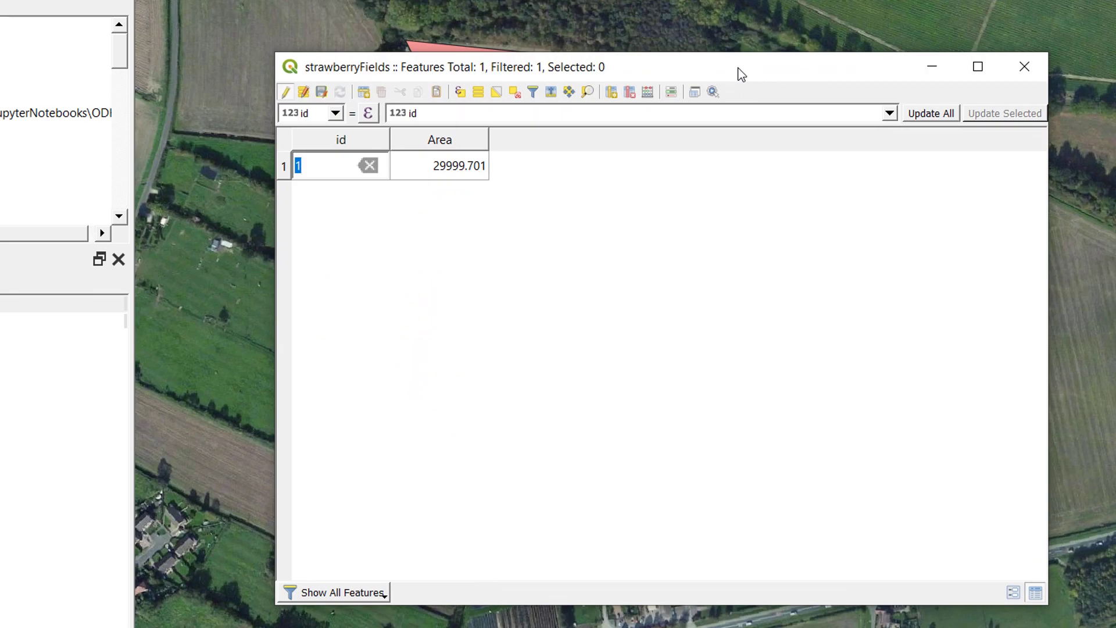
pyautogui.hotkey('ctrl', 'e')
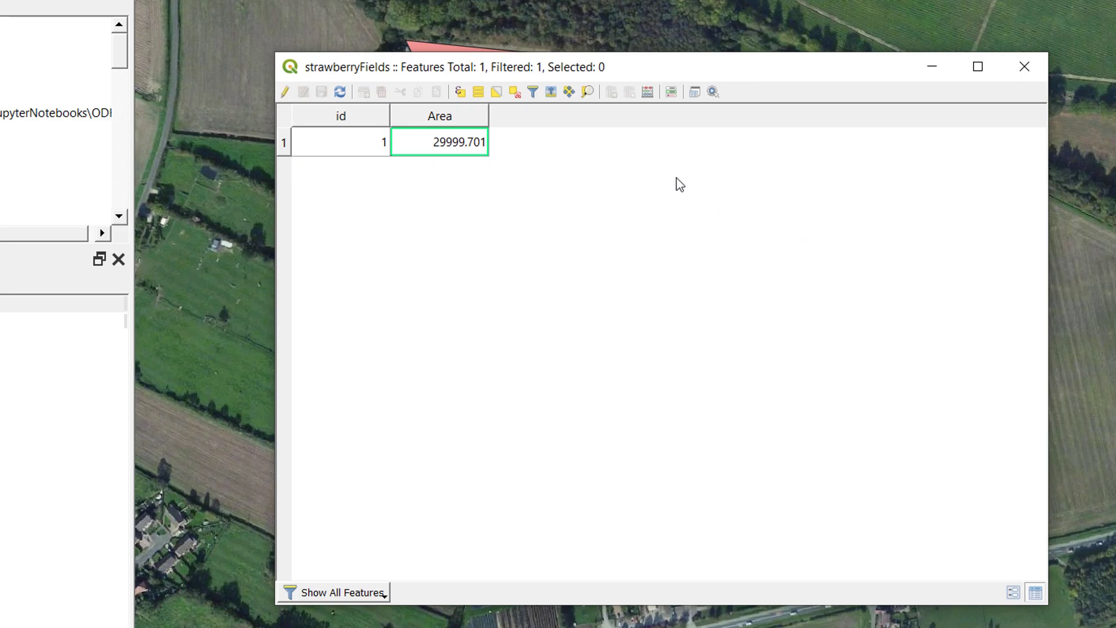
pyautogui.click(649, 103)
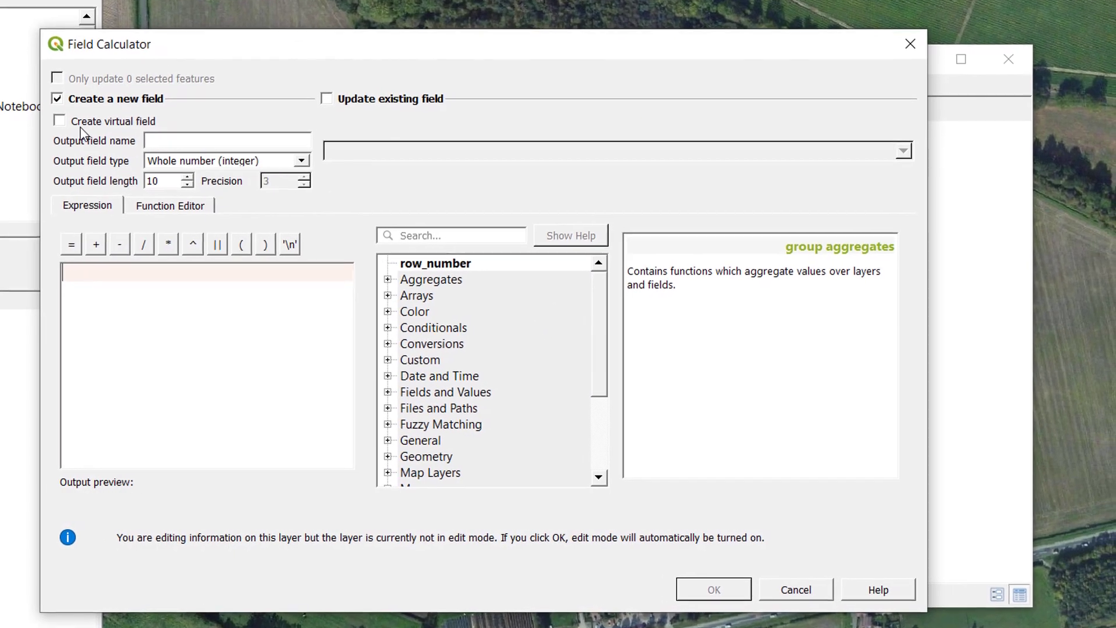
# Step: Create a virtual decimal-number field named vArea with the expression $area
pyautogui.click(52, 119)
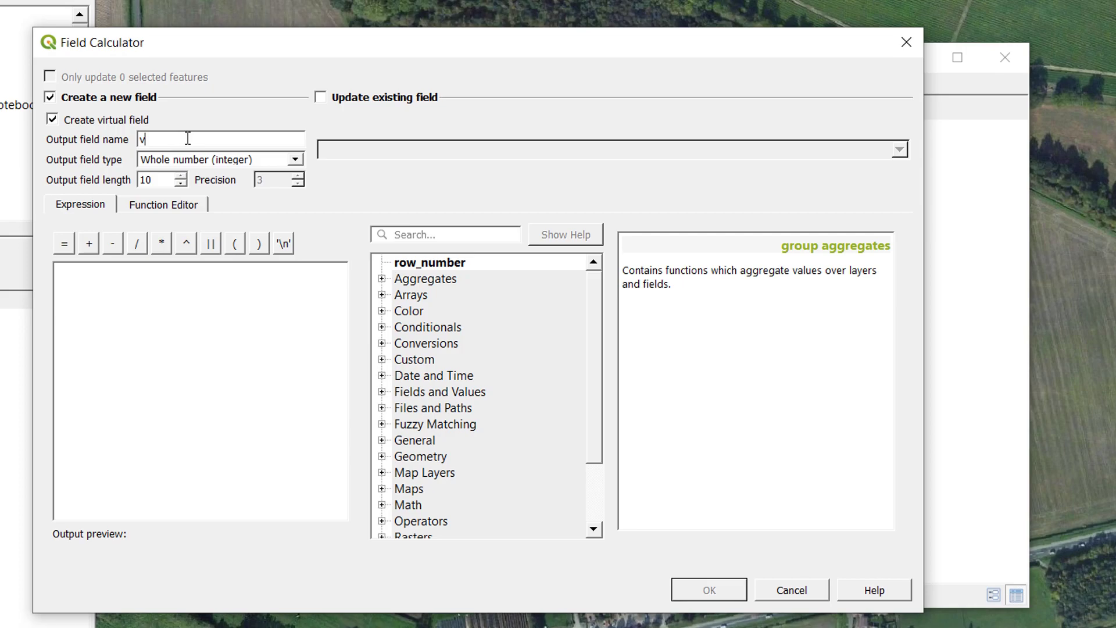
pyautogui.click(188, 139)
pyautogui.write('vArea')
pyautogui.click(295, 160)
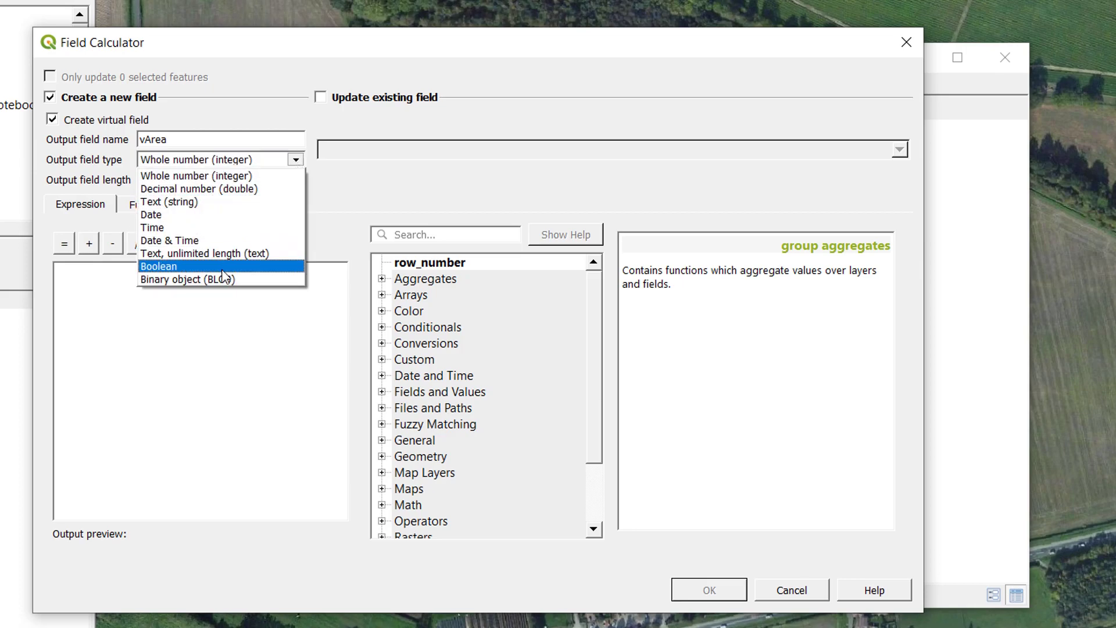
pyautogui.click(224, 192)
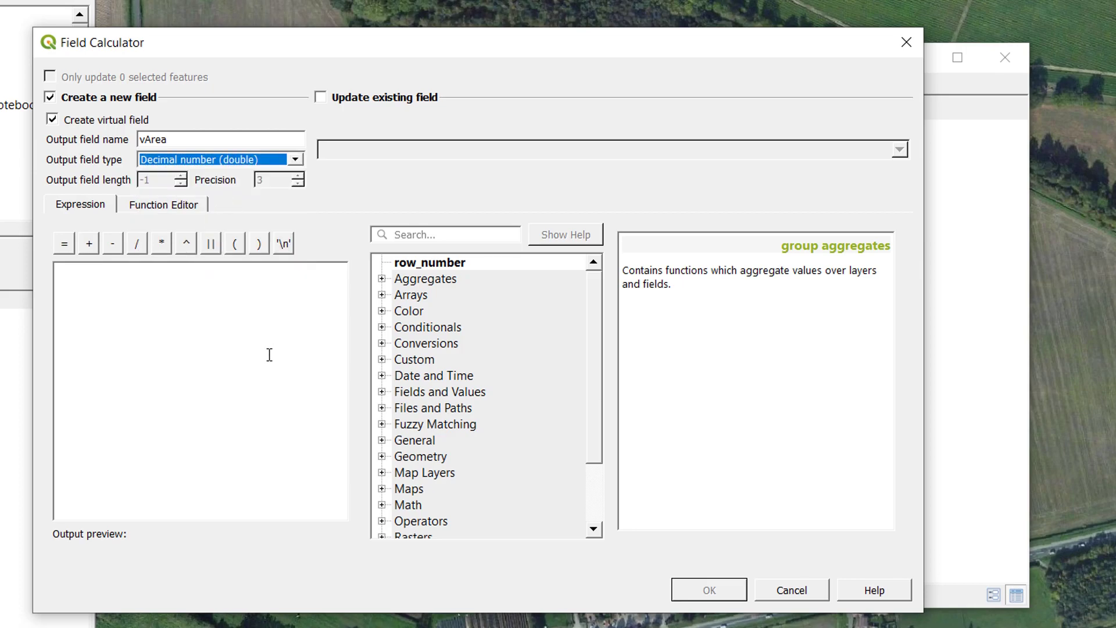
pyautogui.click(449, 234)
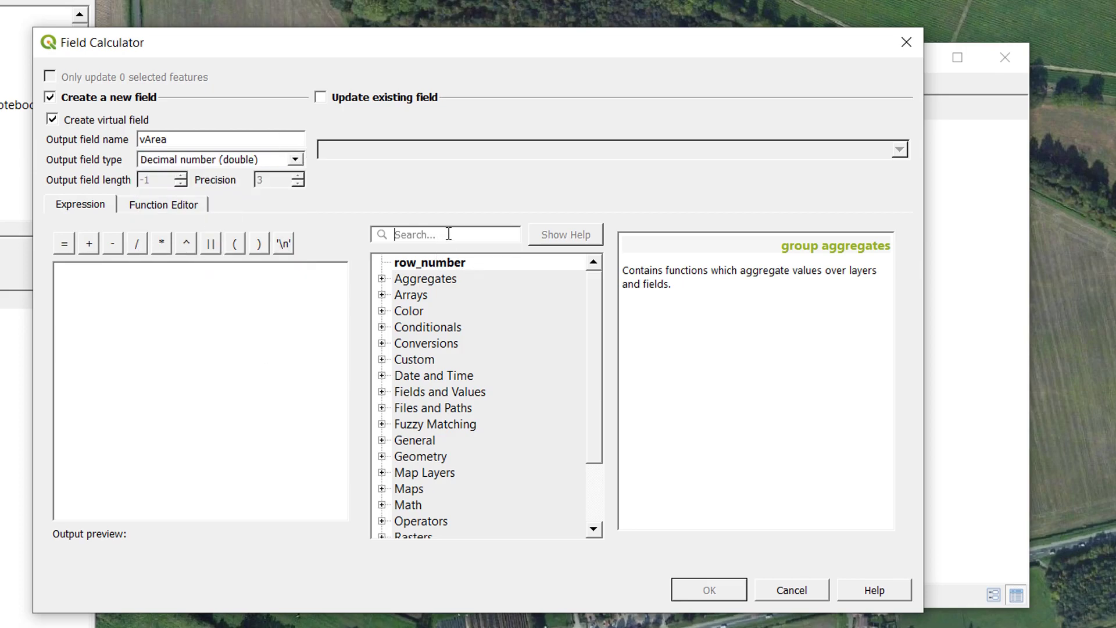
pyautogui.write('area')
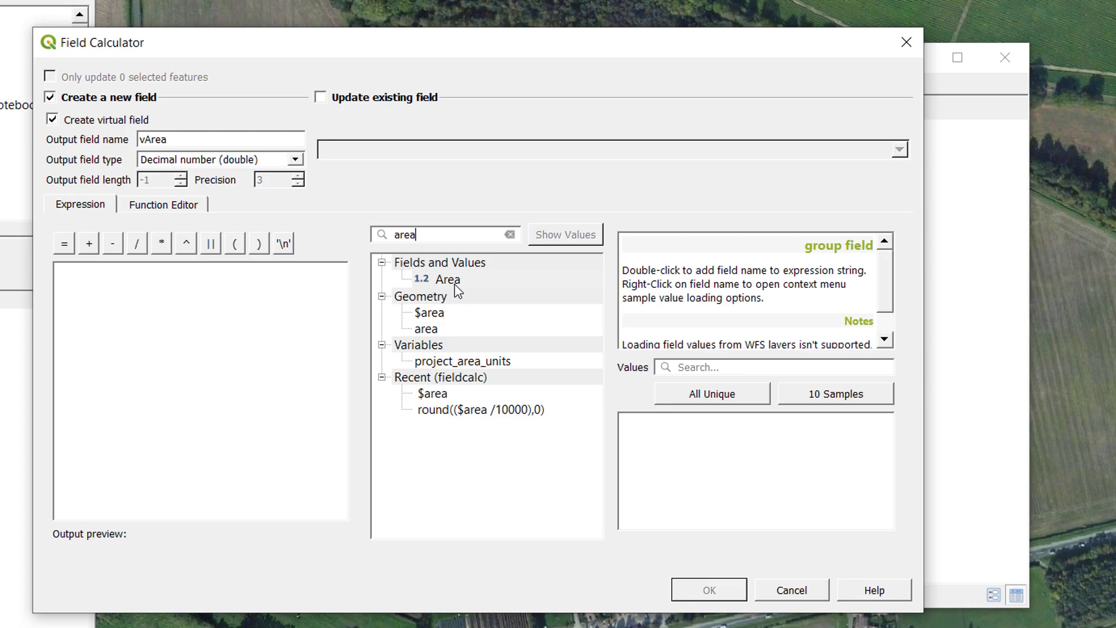
pyautogui.click(447, 315)
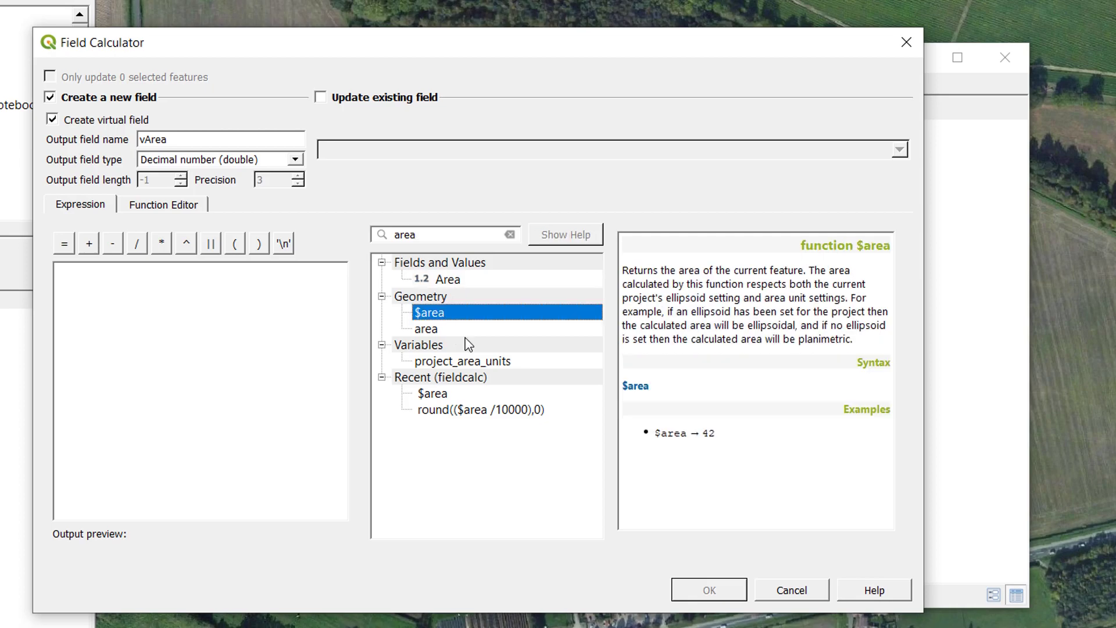
pyautogui.doubleClick(443, 316)
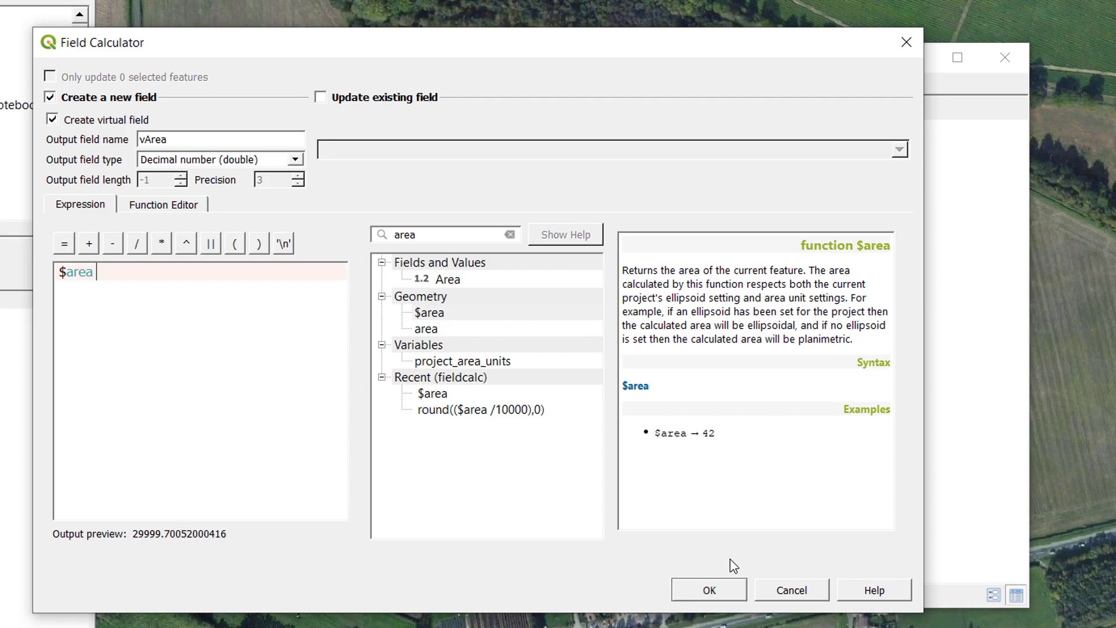
pyautogui.click(701, 590)
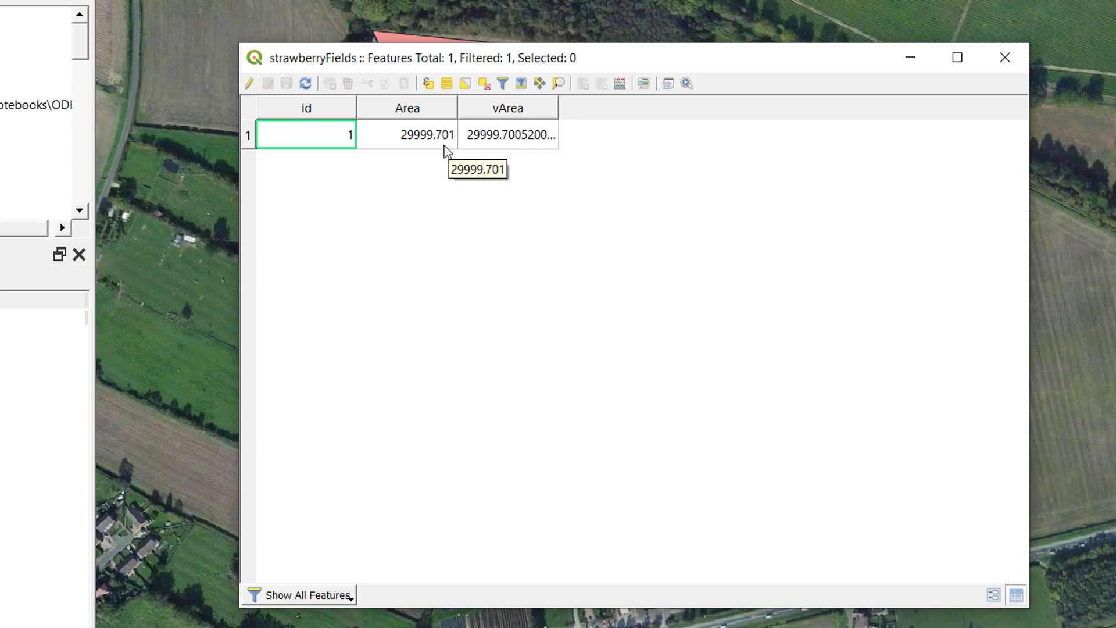
# Step: Drag the attribute table down the screen to uncover the pink strawberry-field polygon
pyautogui.moveTo(631, 61); pyautogui.dragTo(630, 187)
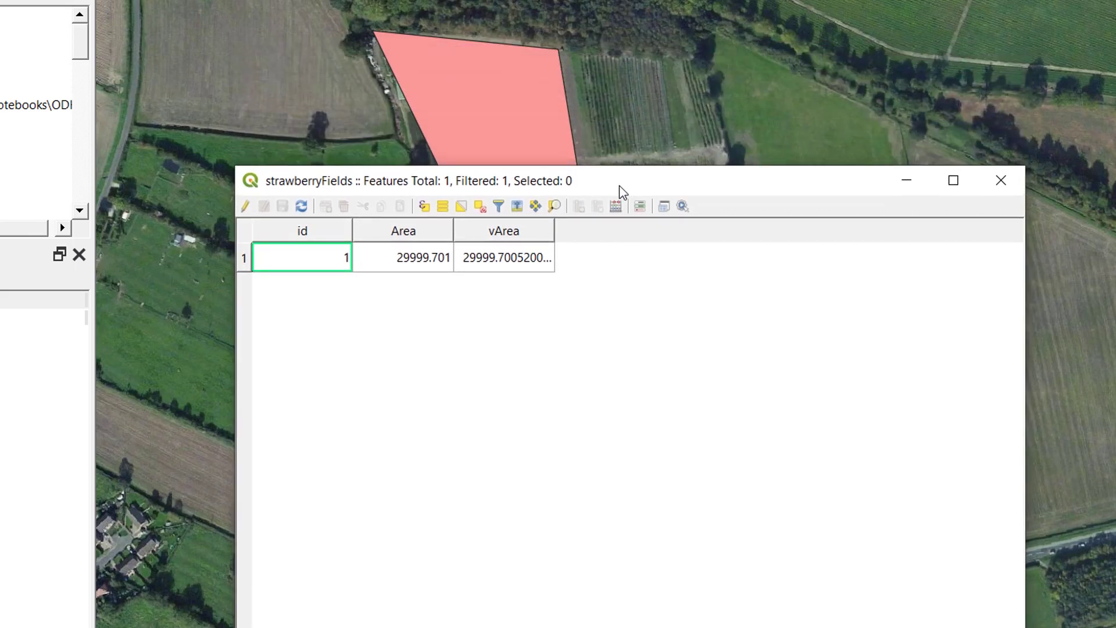
pyautogui.moveTo(634, 185); pyautogui.dragTo(620, 506)
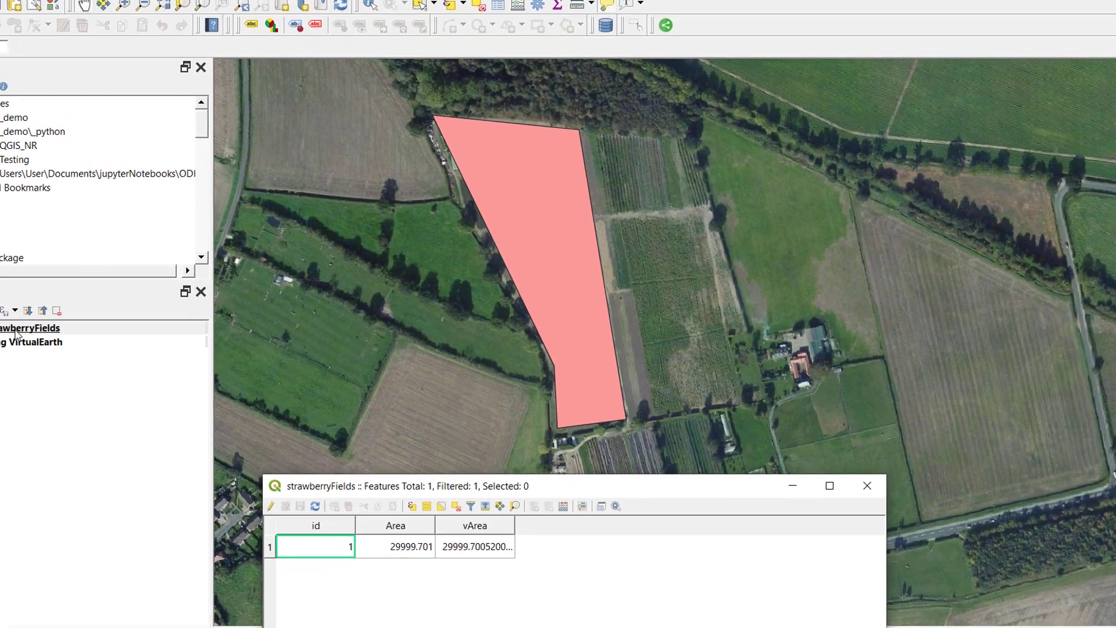
# Step: Move the polygon's top-right and bottom-right vertices east with the Vertex Tool, then save and stop editing
pyautogui.click(923, 500)
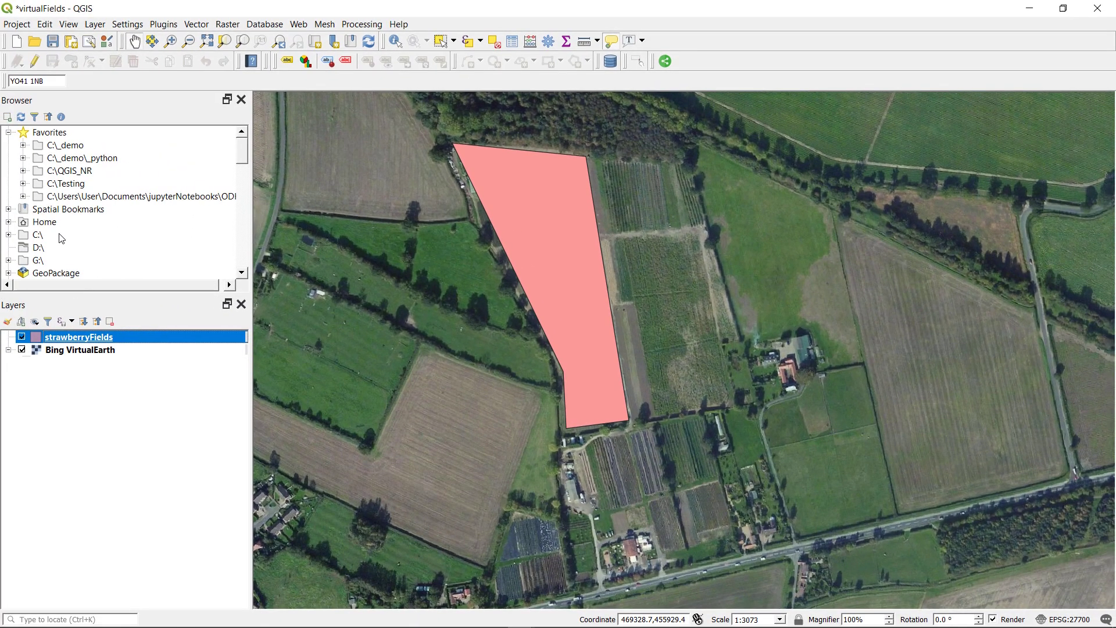
pyautogui.click(34, 63)
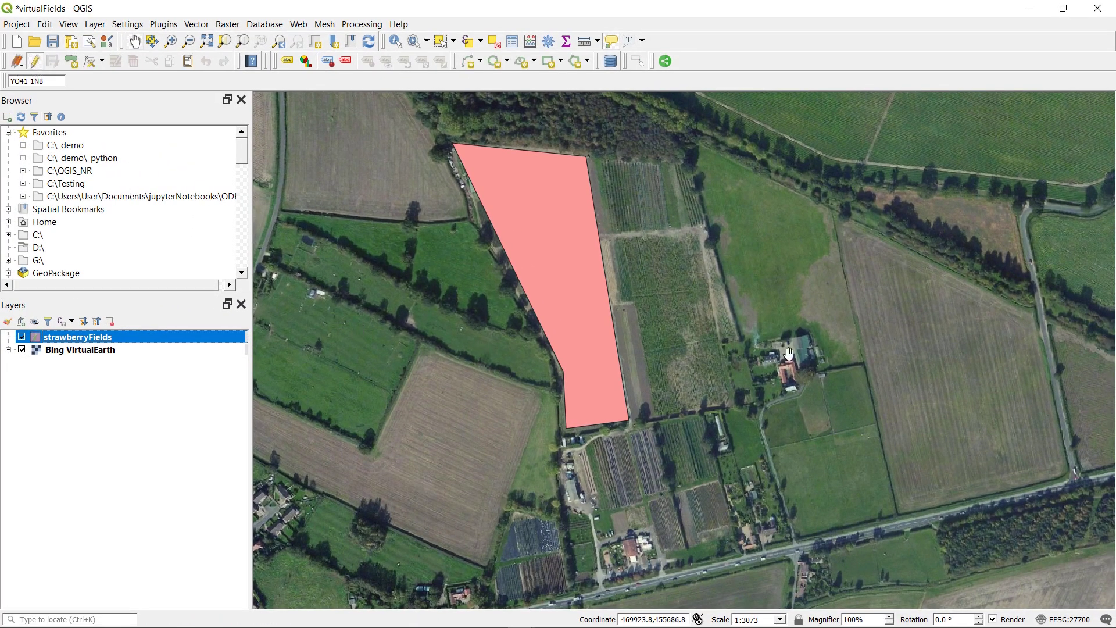
pyautogui.click(92, 62)
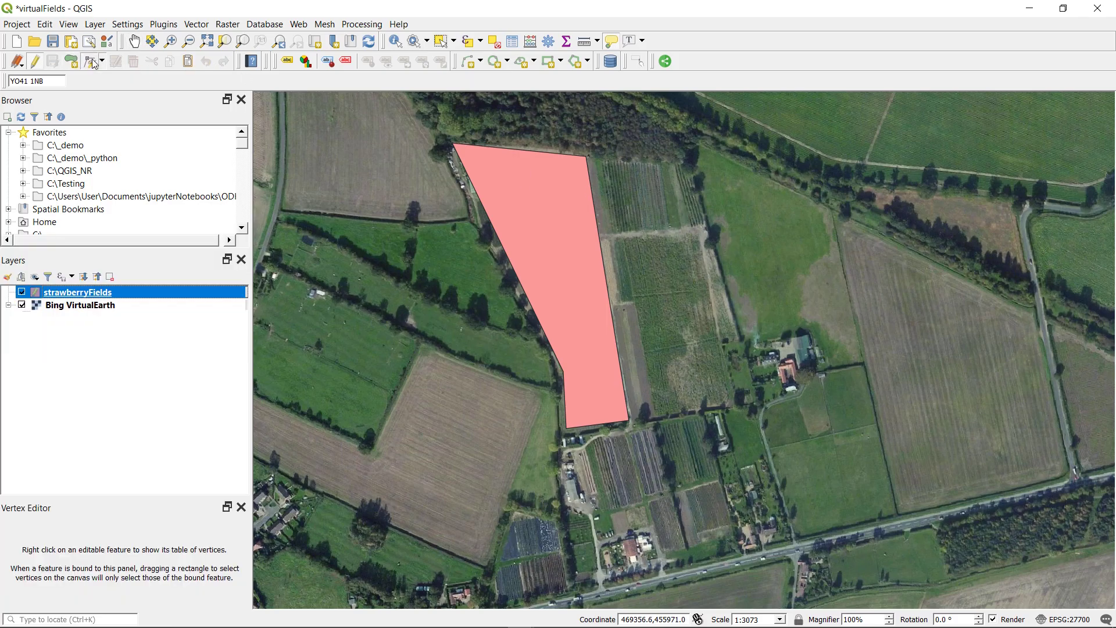
pyautogui.click(586, 157)
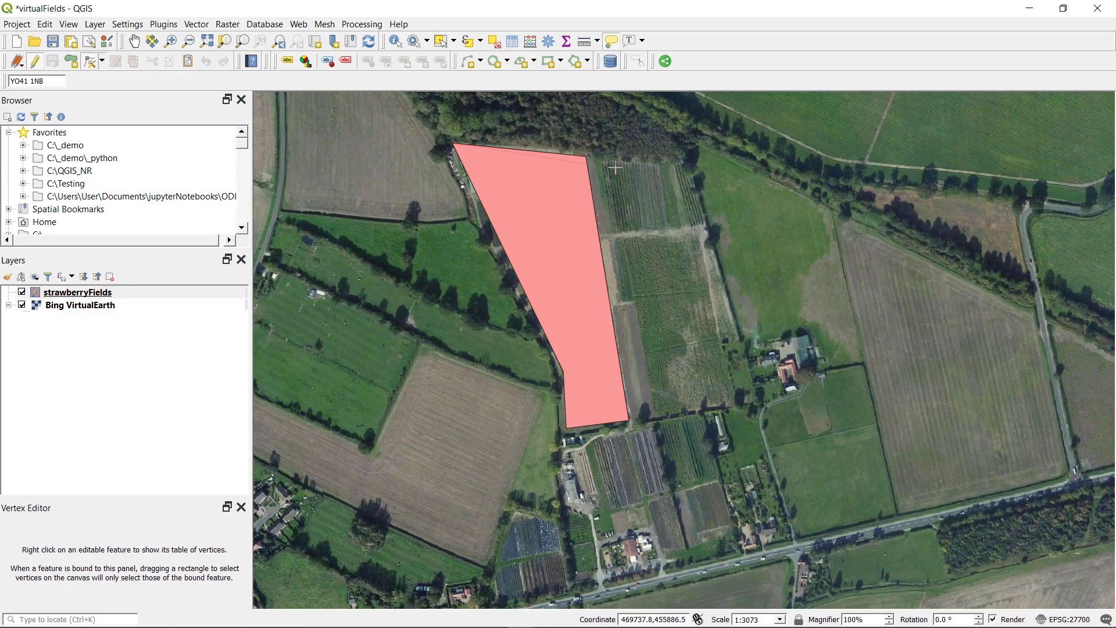
pyautogui.click(690, 167)
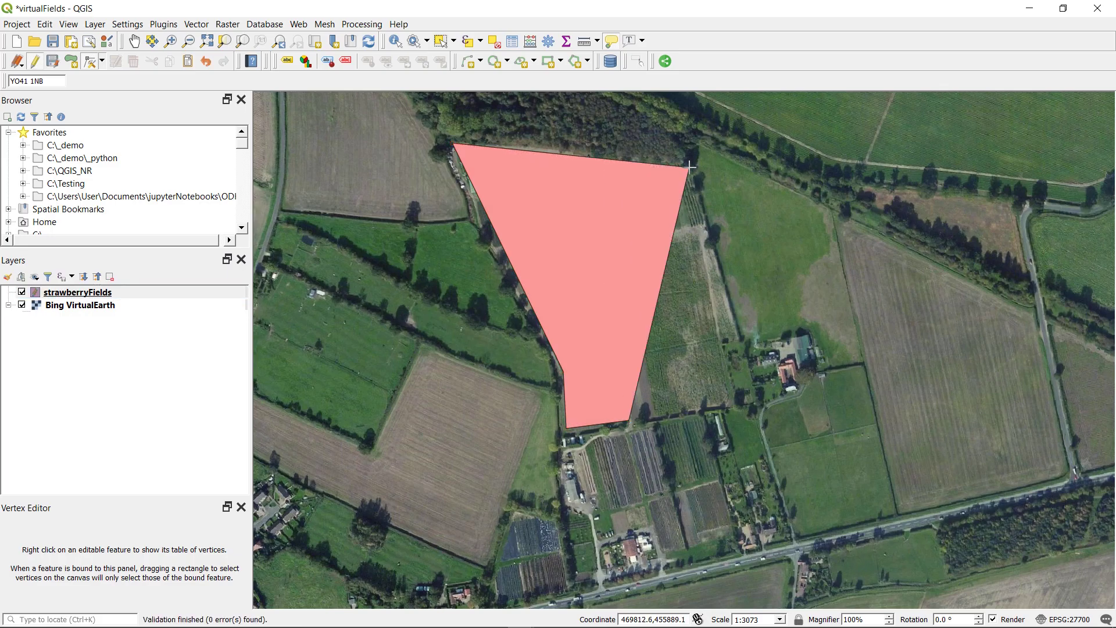
pyautogui.click(630, 418)
pyautogui.click(728, 404)
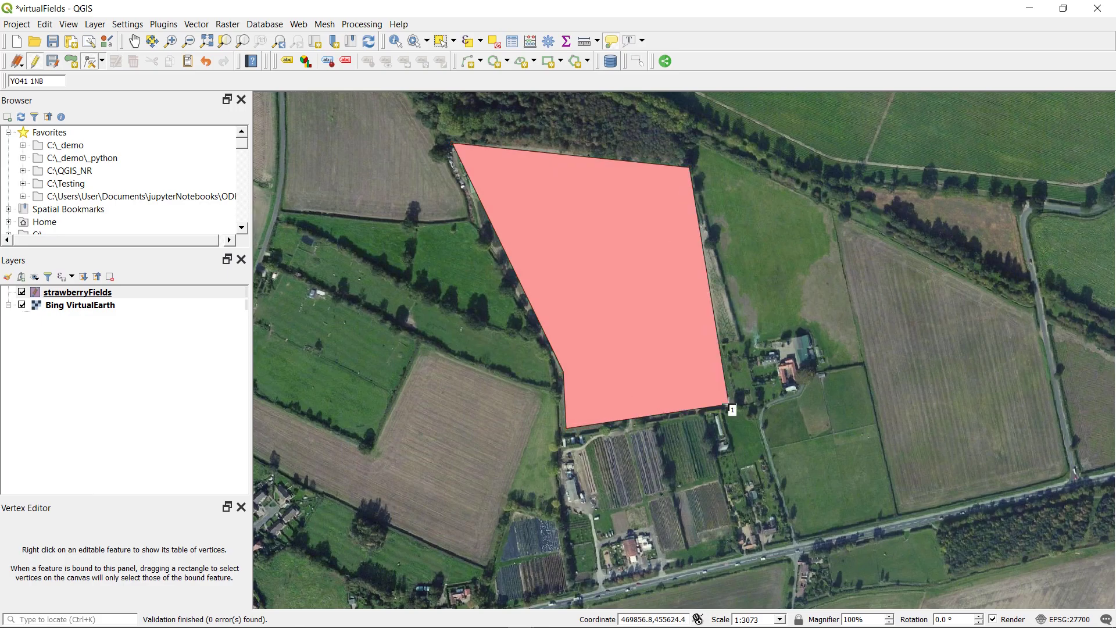
pyautogui.click(53, 62)
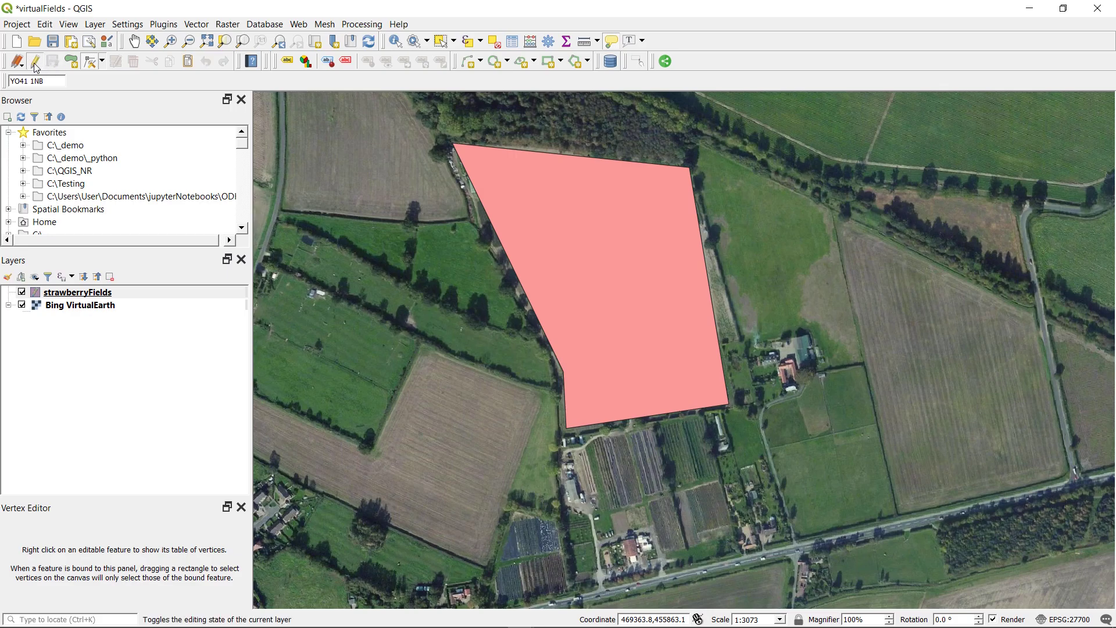
pyautogui.click(34, 62)
# Step: Close the outdated attribute table and reopen strawberryFields' table, showing vArea 61837 beside Area 29999.701
pyautogui.click(88, 340)
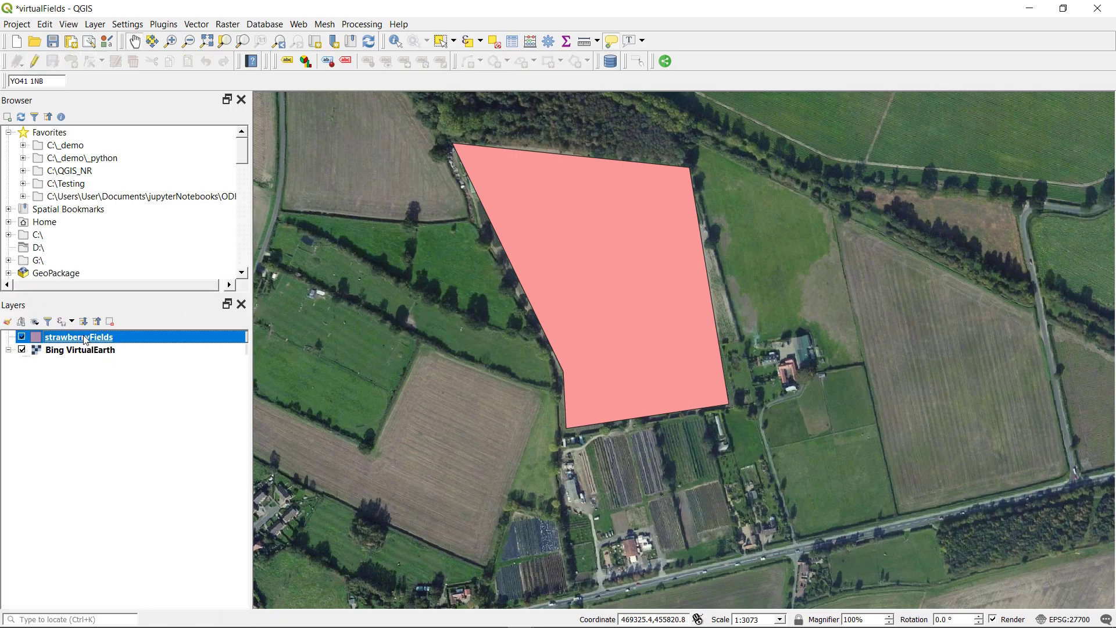
pyautogui.click(520, 617)
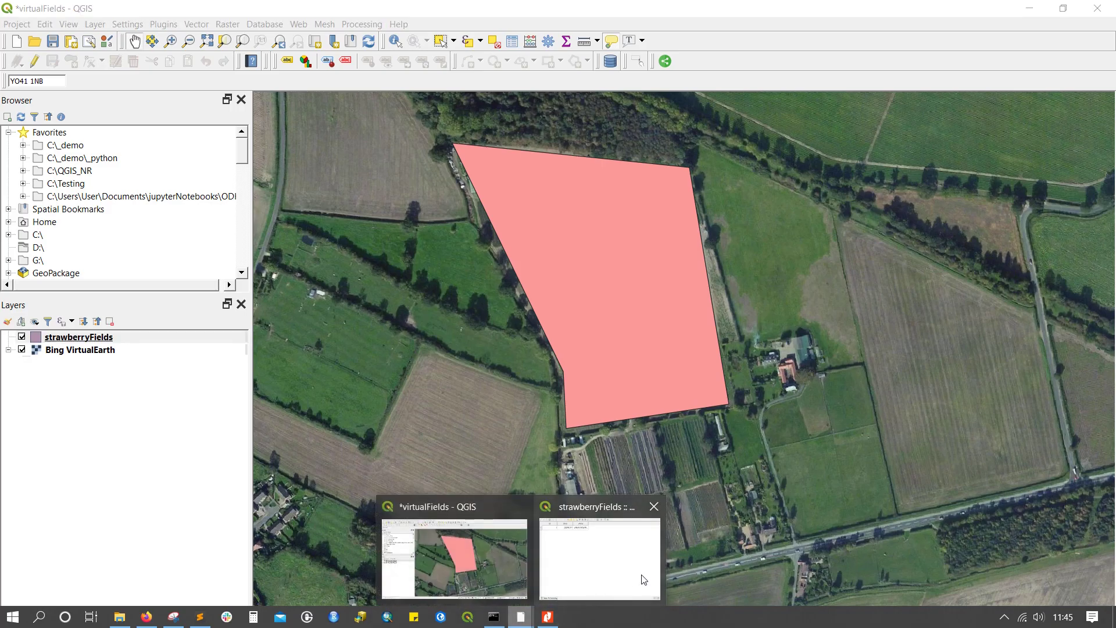
pyautogui.click(643, 575)
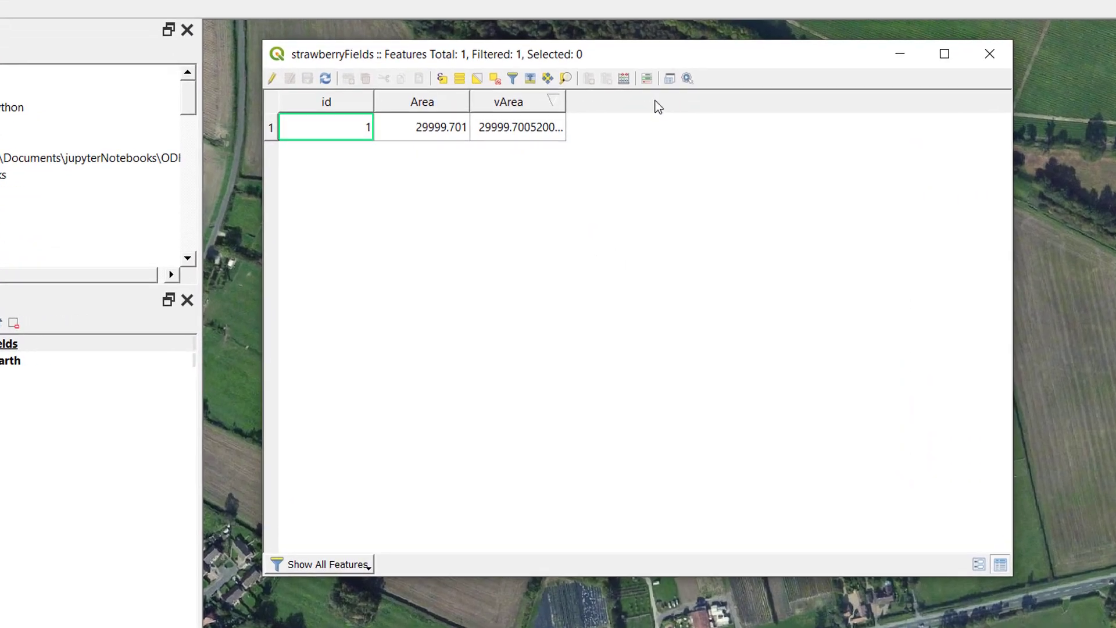
pyautogui.click(991, 55)
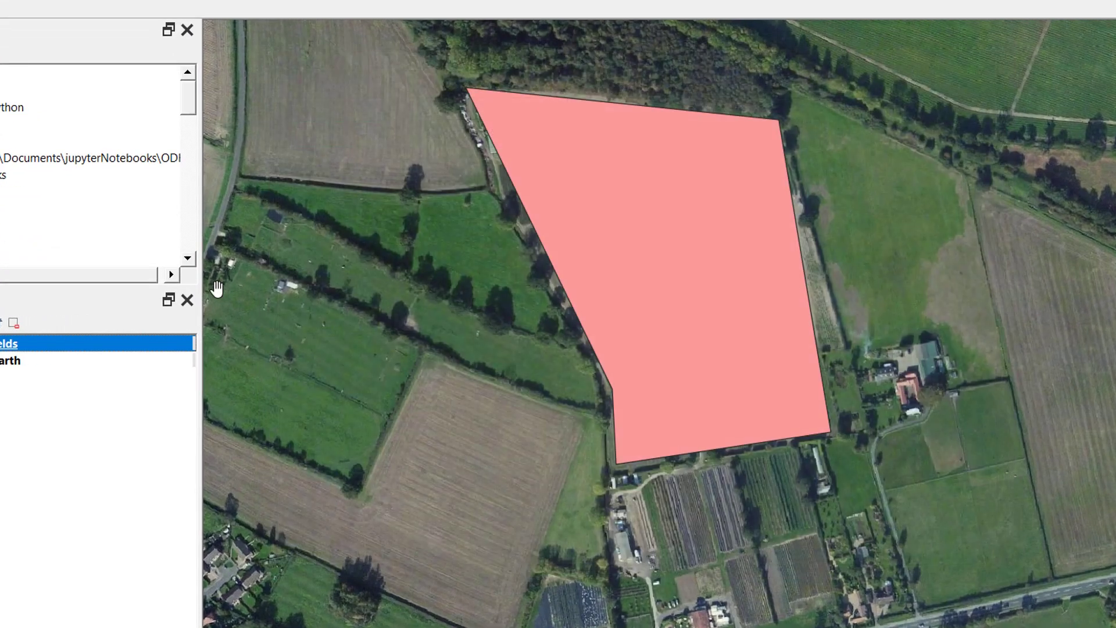
pyautogui.rightClick(6, 346)
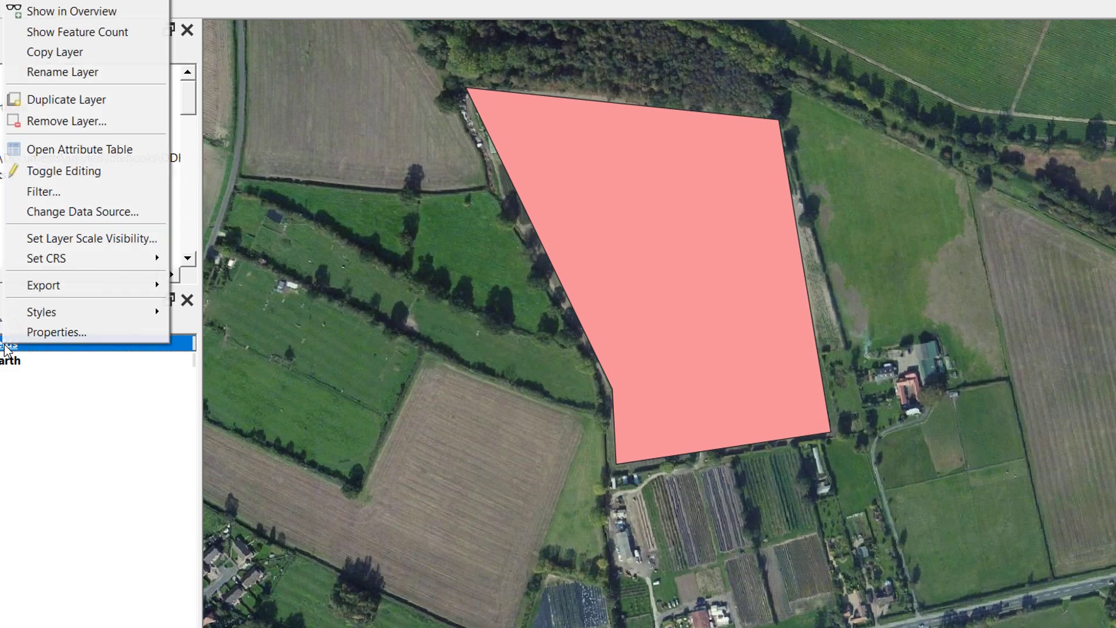
pyautogui.click(67, 152)
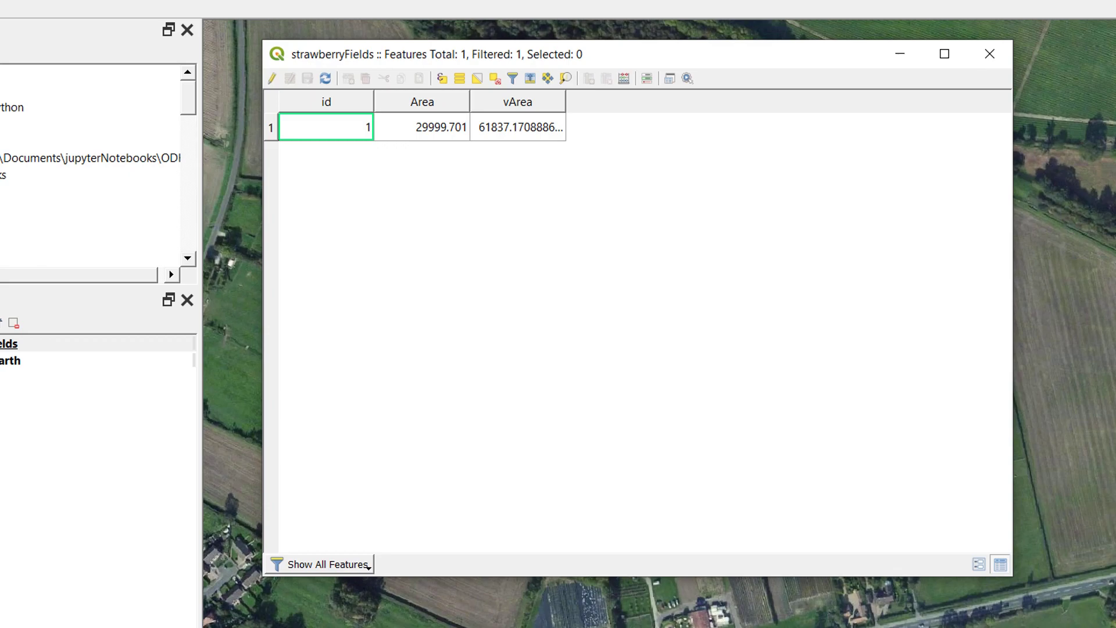
# Step: Draw a four-corner polygon over the small plot and give it id 02
pyautogui.click(992, 56)
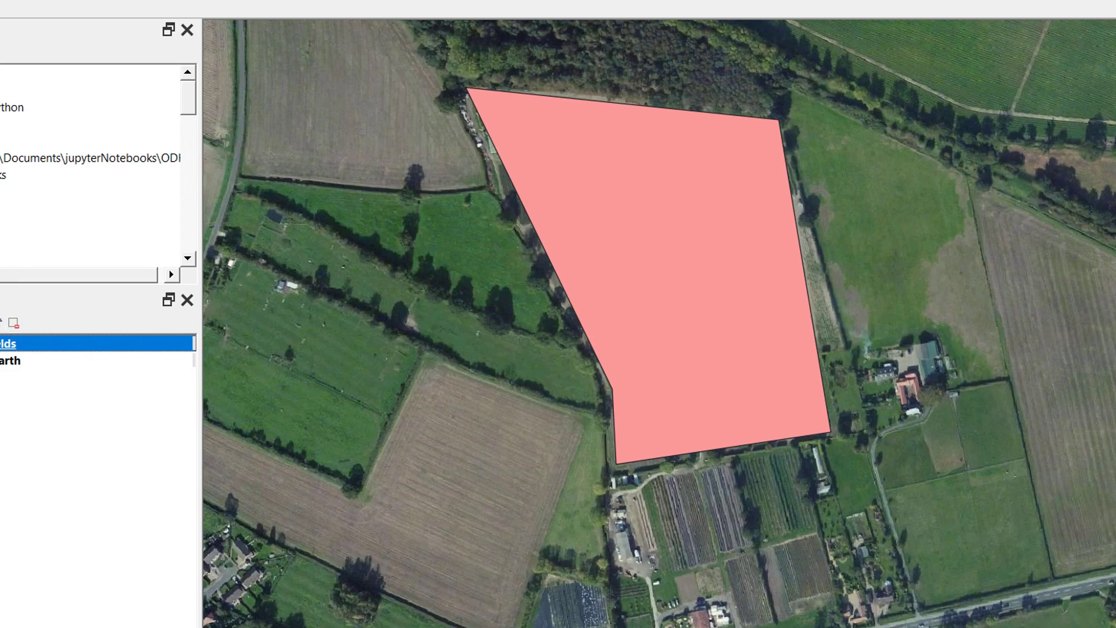
pyautogui.click(760, 549)
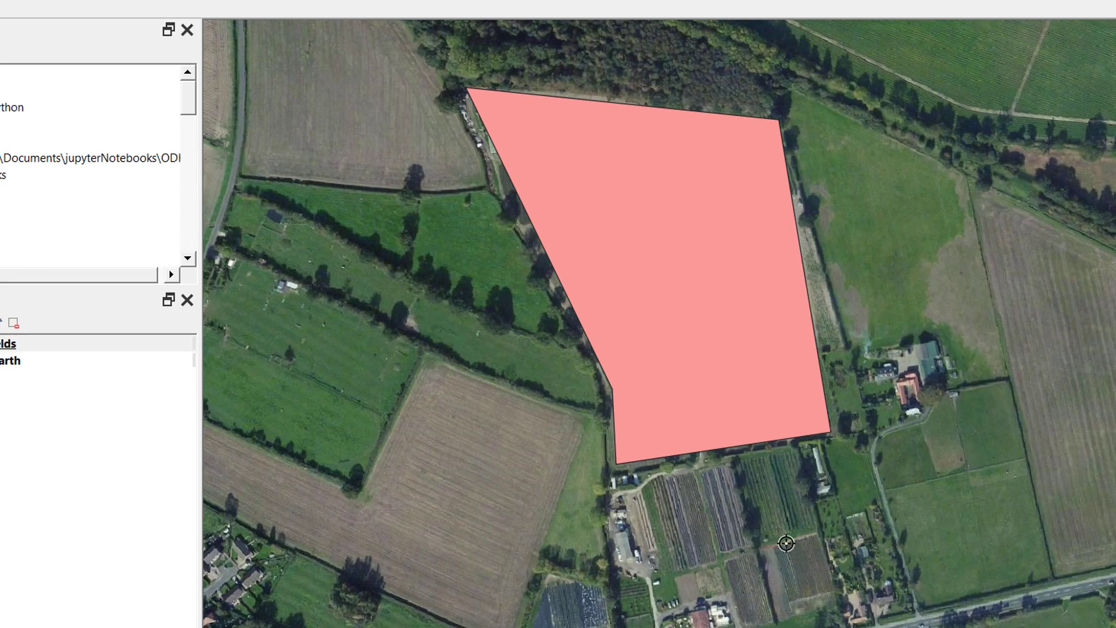
pyautogui.click(816, 534)
pyautogui.click(832, 607)
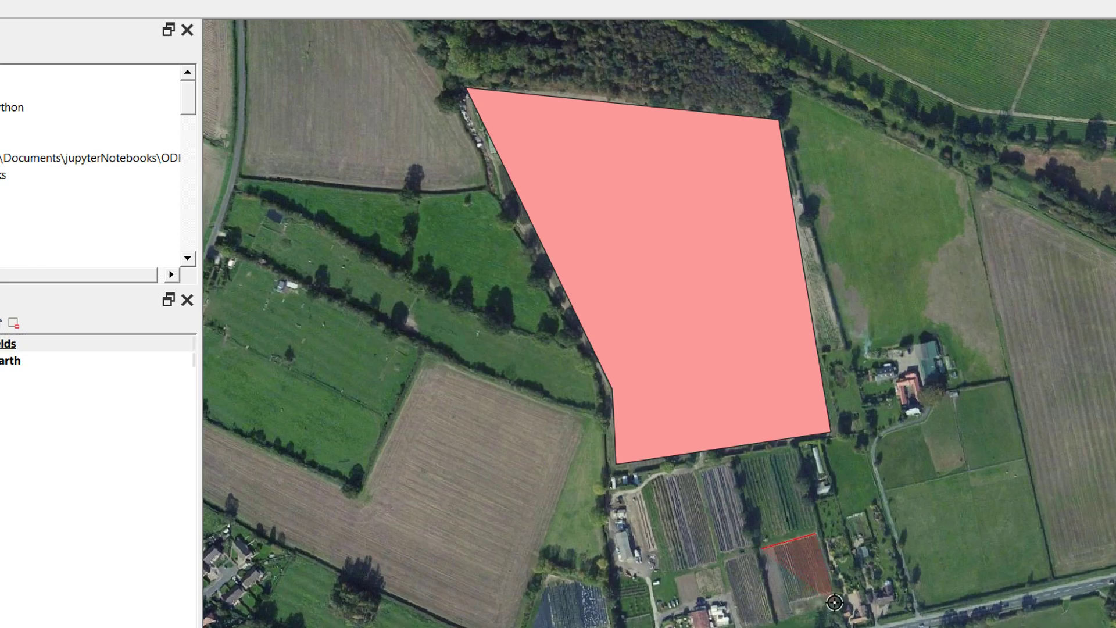
pyautogui.click(780, 620)
pyautogui.rightClick(780, 620)
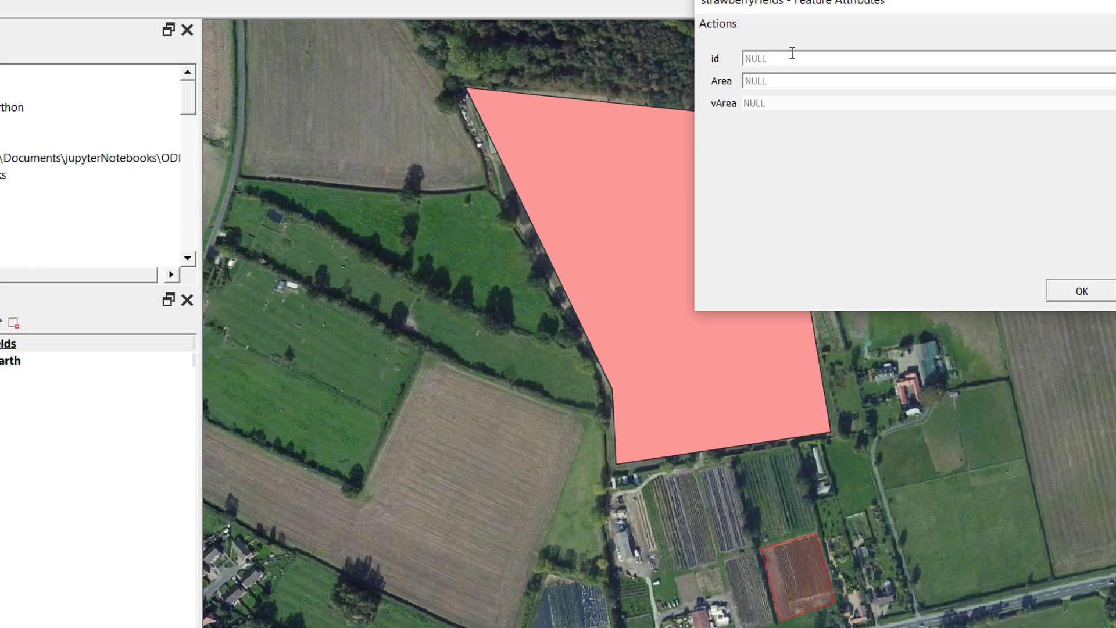
pyautogui.write('02')
pyautogui.click(1083, 291)
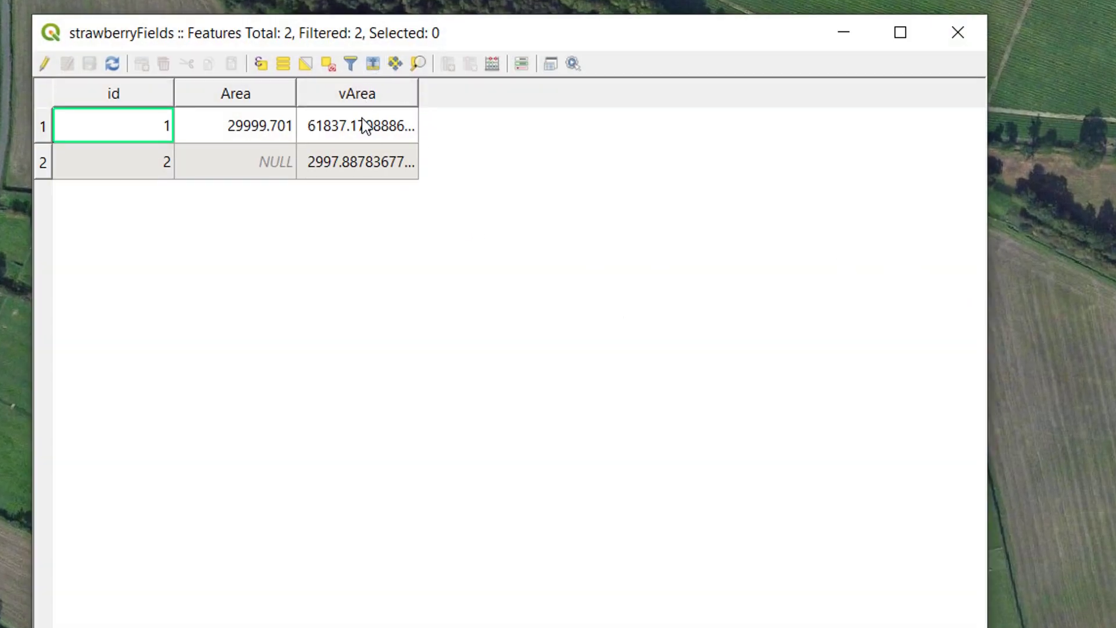
# Step: Select row 2 (vArea about 2997.9) in the attribute table to highlight that plot
pyautogui.click(41, 166)
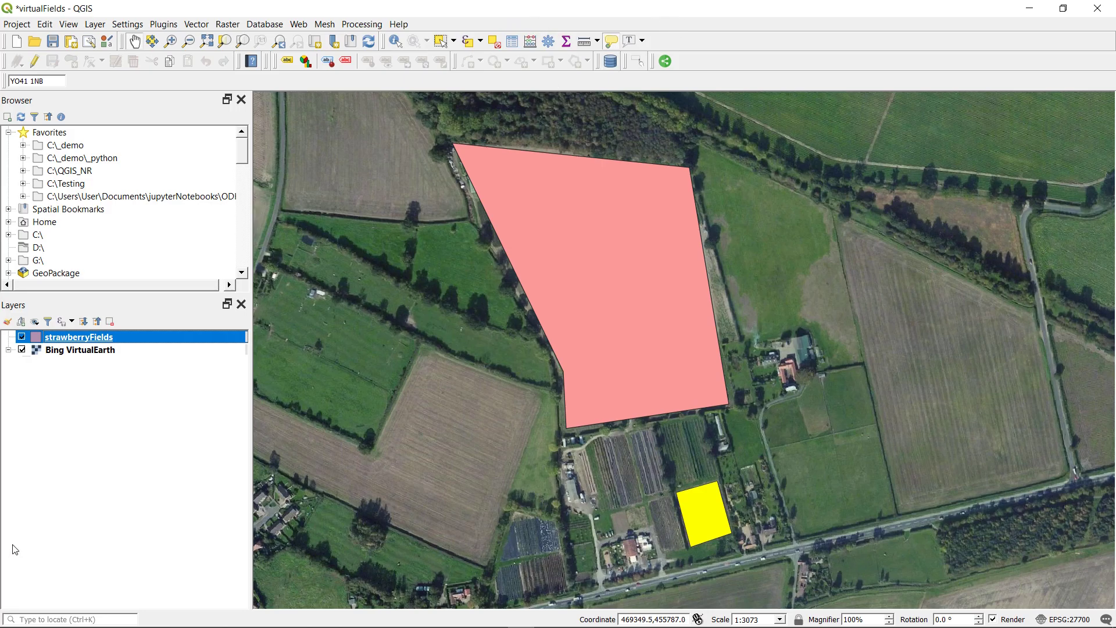
# Step: Clear the map selection and save the virtualFields project
pyautogui.click(109, 500)
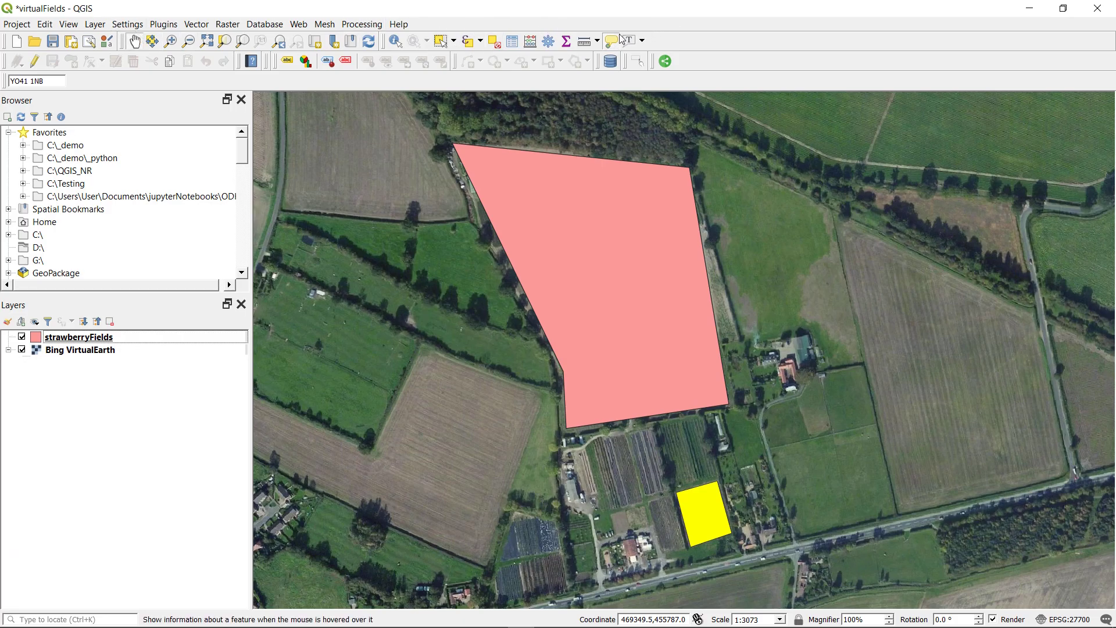
pyautogui.click(494, 43)
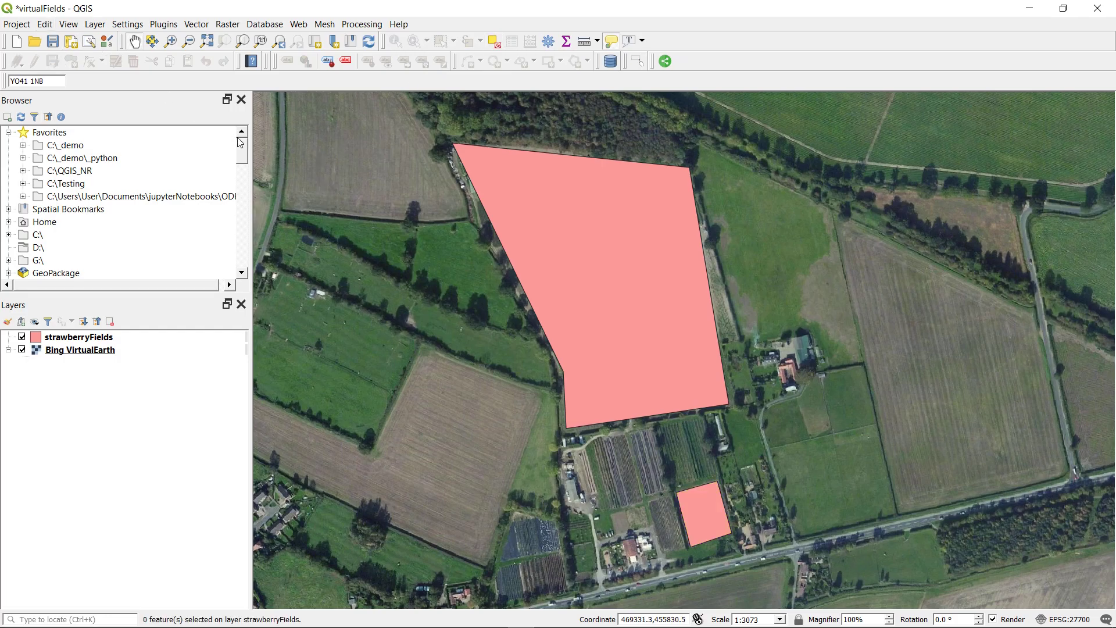
pyautogui.hotkey('ctrl', 's')
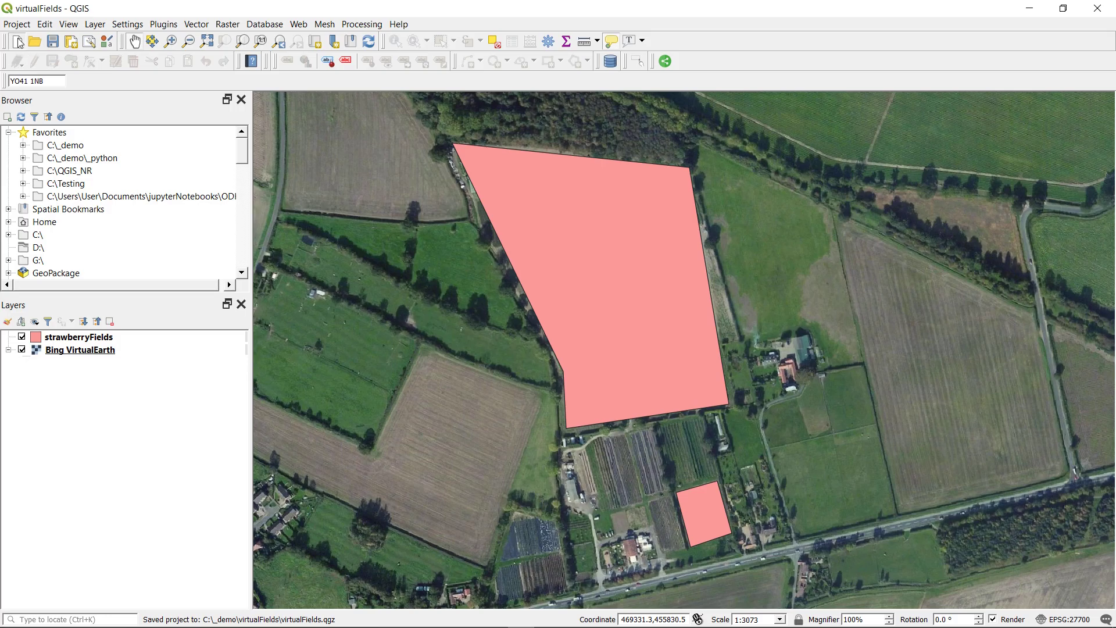
# Step: Start a new project, reopen recent virtualFields, and check strawberryFields' attribute table
pyautogui.click(18, 42)
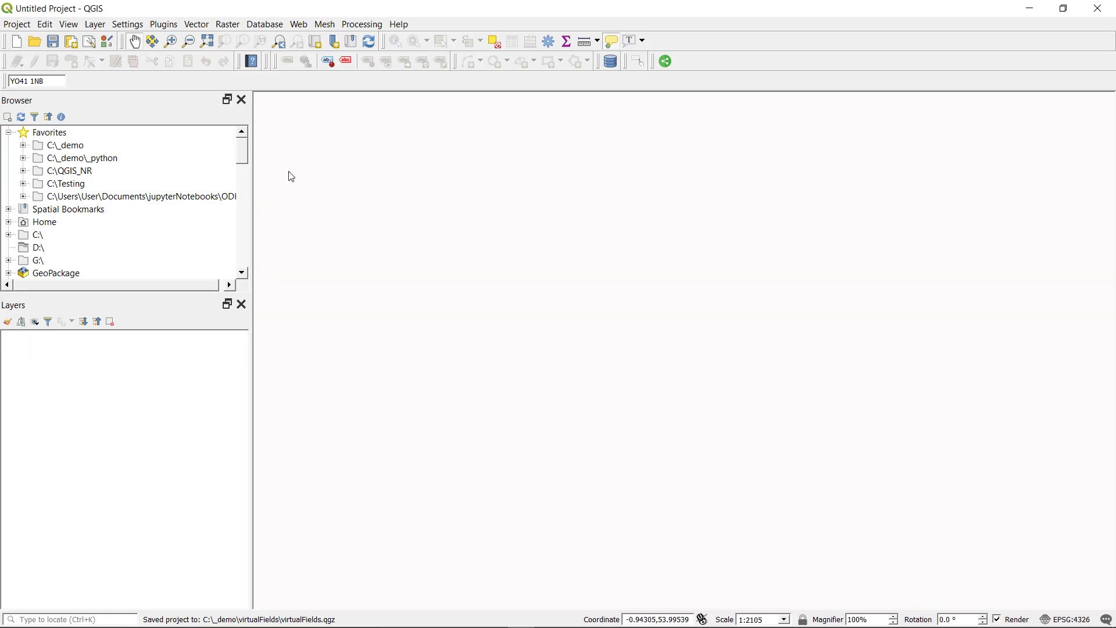
pyautogui.click(17, 25)
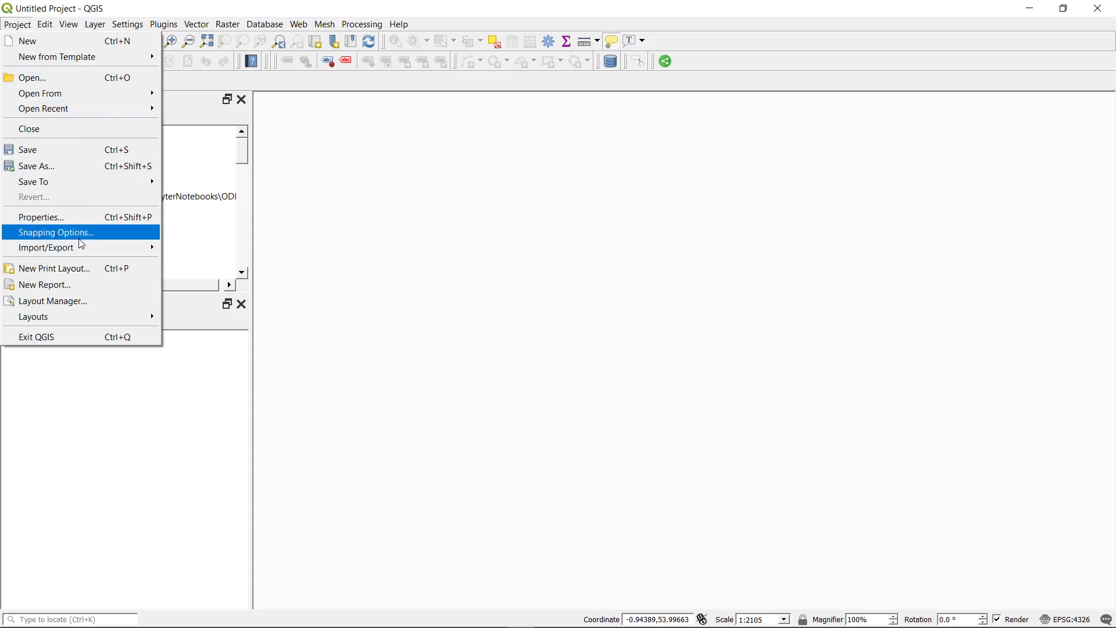
pyautogui.moveTo(117, 109)
pyautogui.click(244, 111)
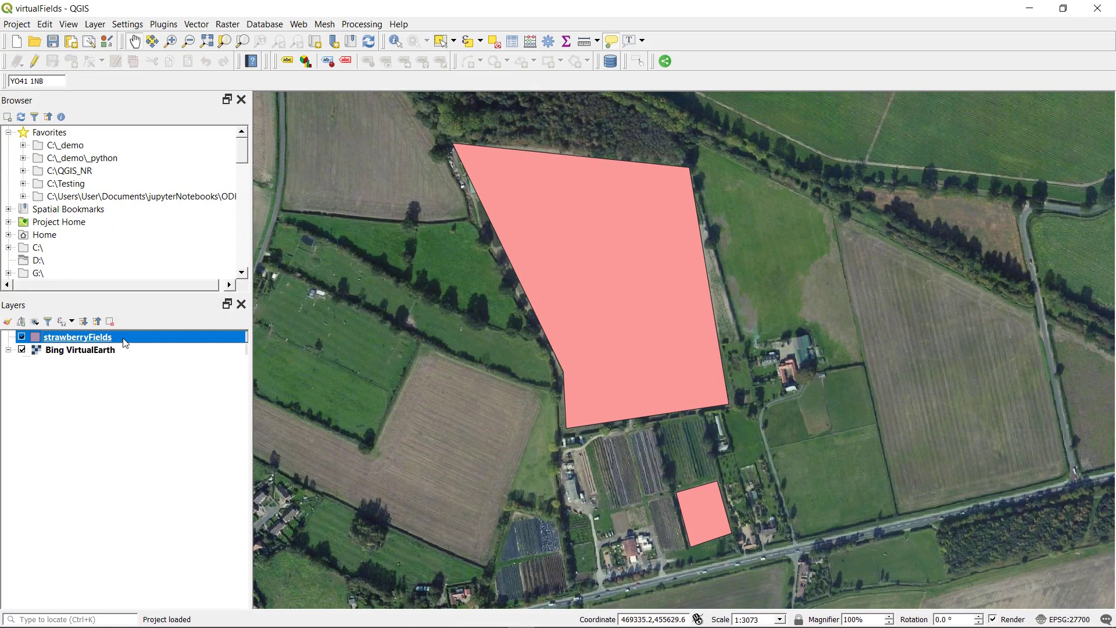
pyautogui.rightClick(125, 343)
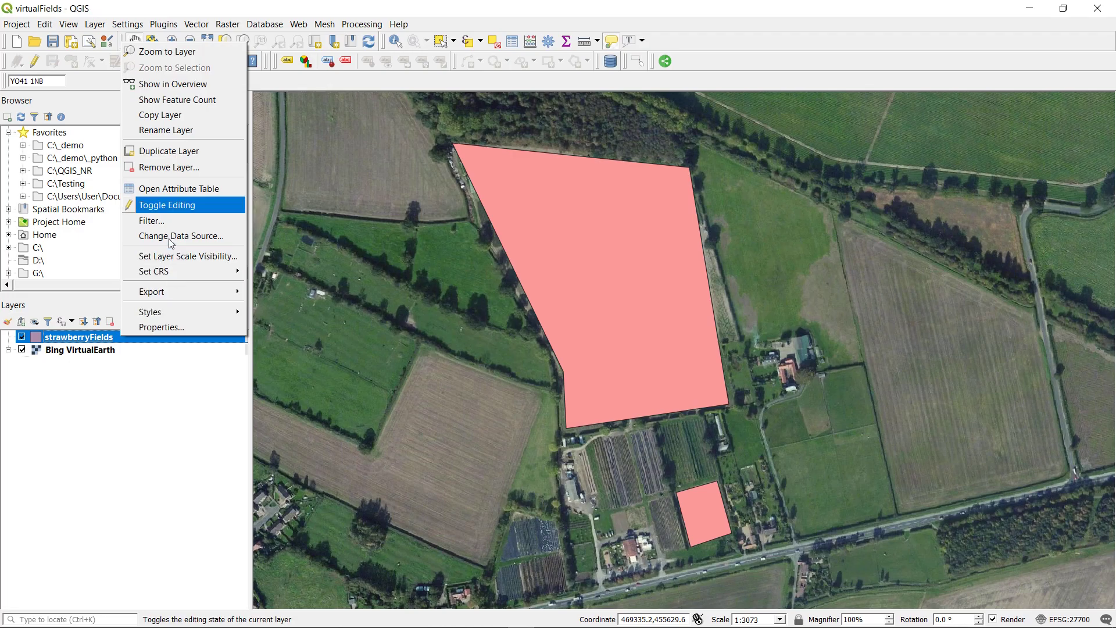
pyautogui.click(174, 189)
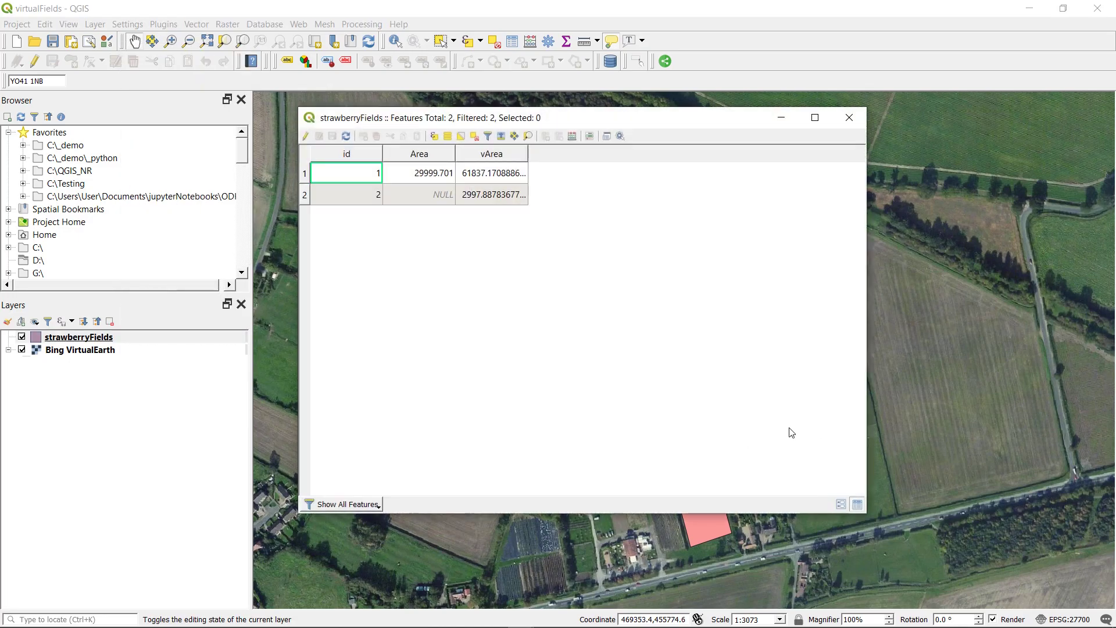
pyautogui.click(849, 118)
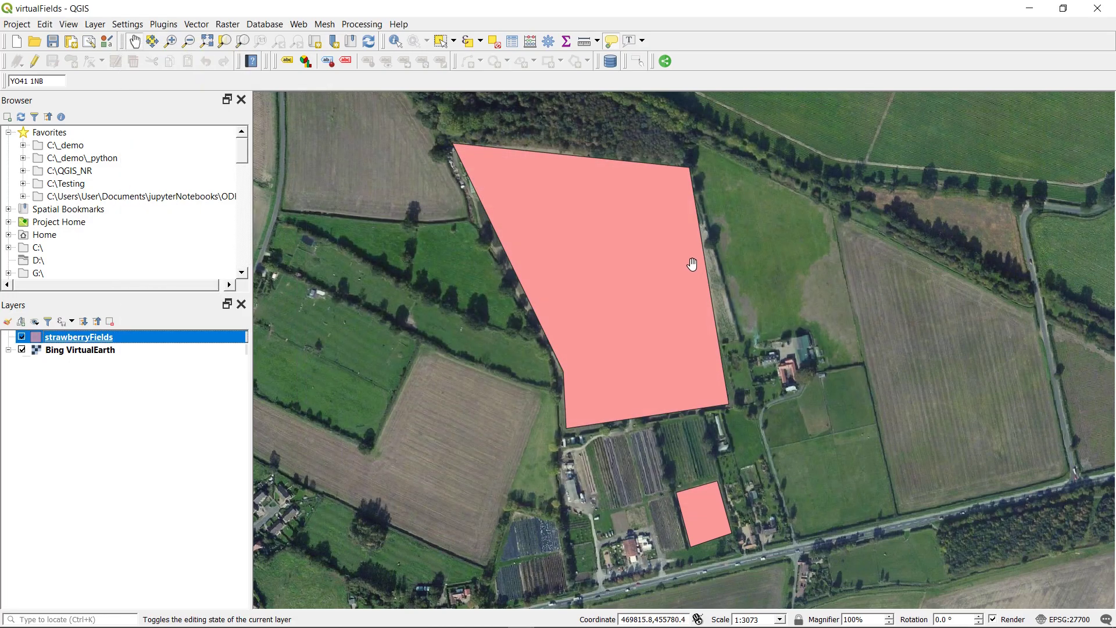
# Step: Restart QGIS, reopen virtualFields, and confirm vArea still reads 61837.17 and 2997.88
pyautogui.click(1098, 10)
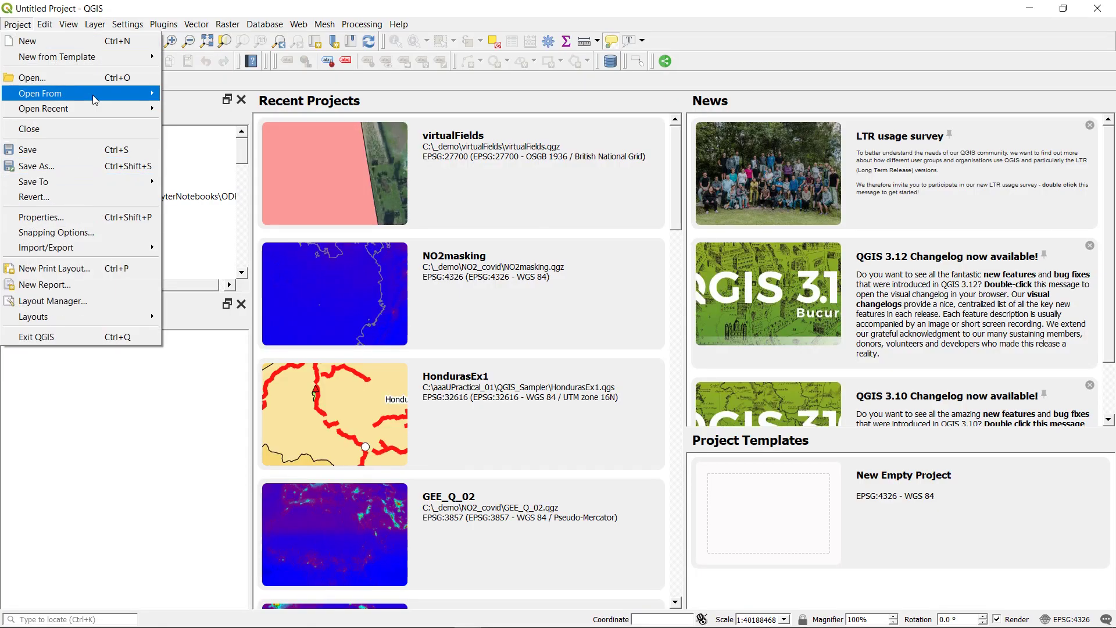
pyautogui.moveTo(95, 109)
pyautogui.click(192, 109)
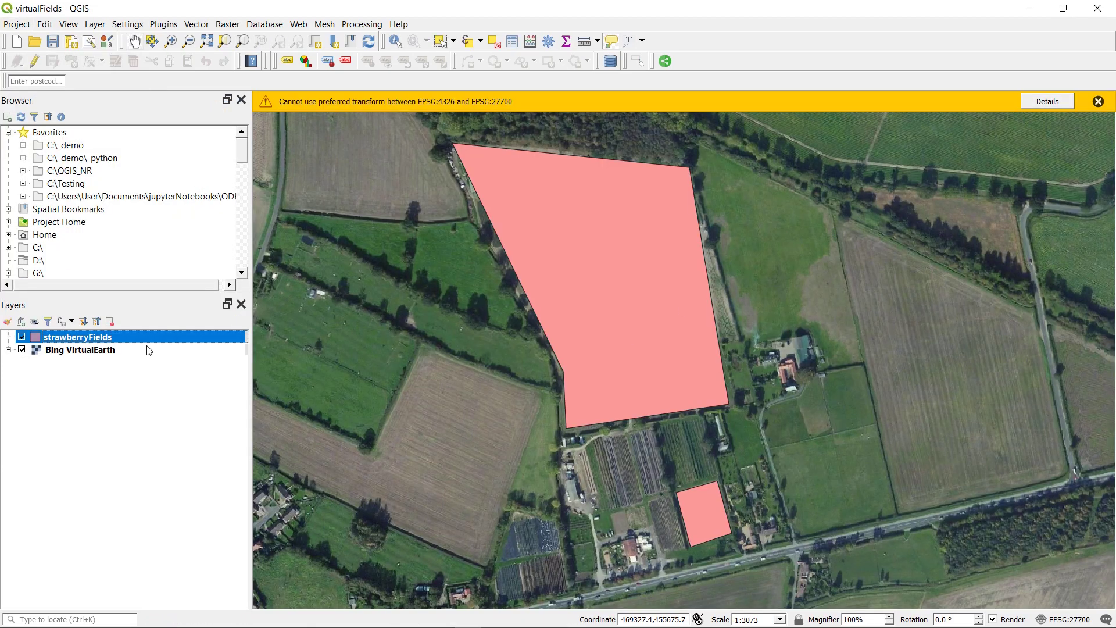
pyautogui.rightClick(143, 338)
pyautogui.click(203, 188)
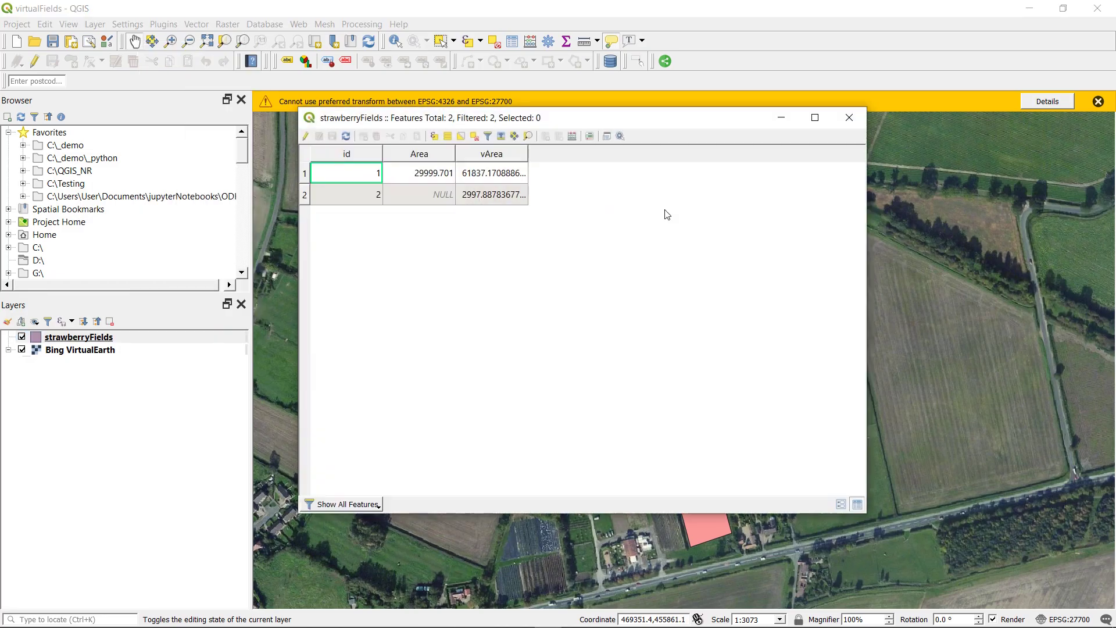
pyautogui.click(850, 118)
# Step: Dismiss the transform warning and remove the strawberryFields layer
pyautogui.click(1095, 104)
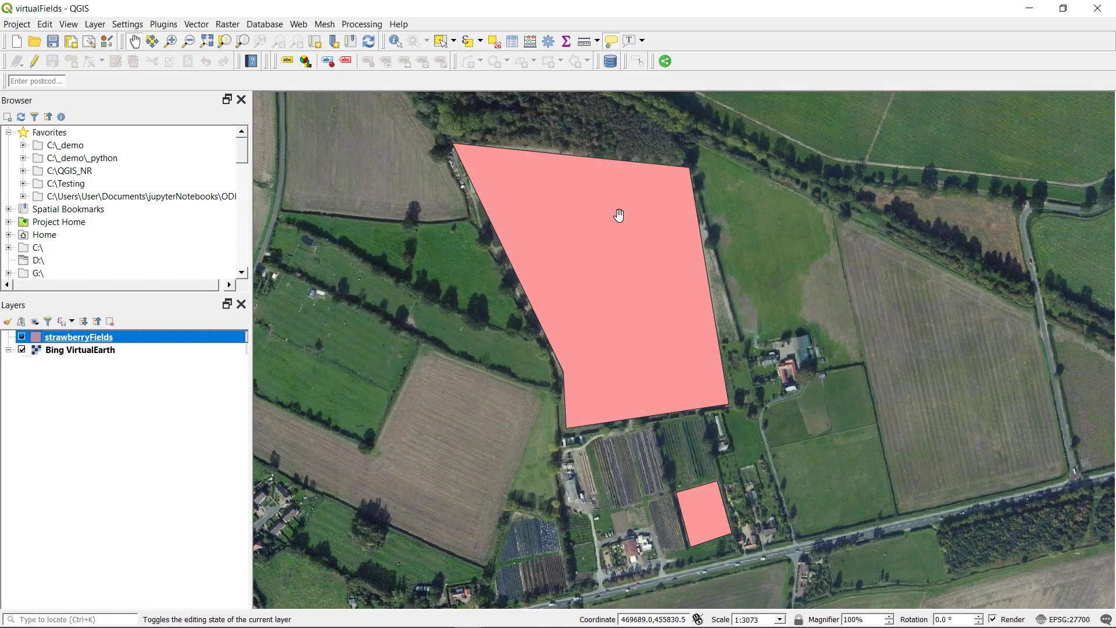
pyautogui.rightClick(96, 346)
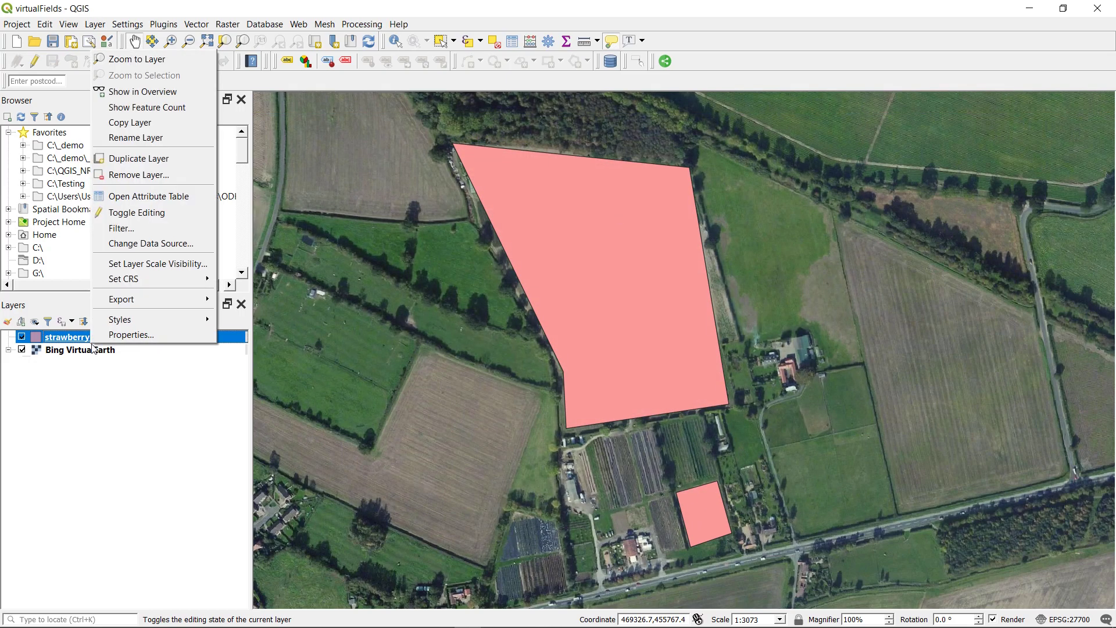
pyautogui.click(129, 175)
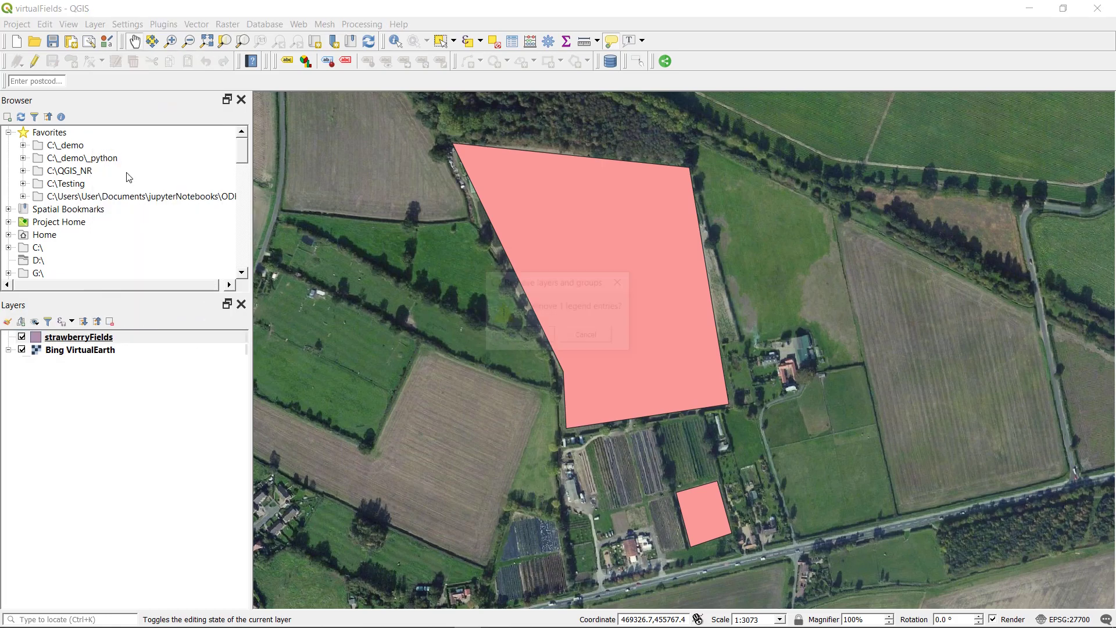
pyautogui.click(528, 338)
# Step: Open Add Vector Layer to bring in the strawberryFields version with A and B fields
pyautogui.click(196, 20)
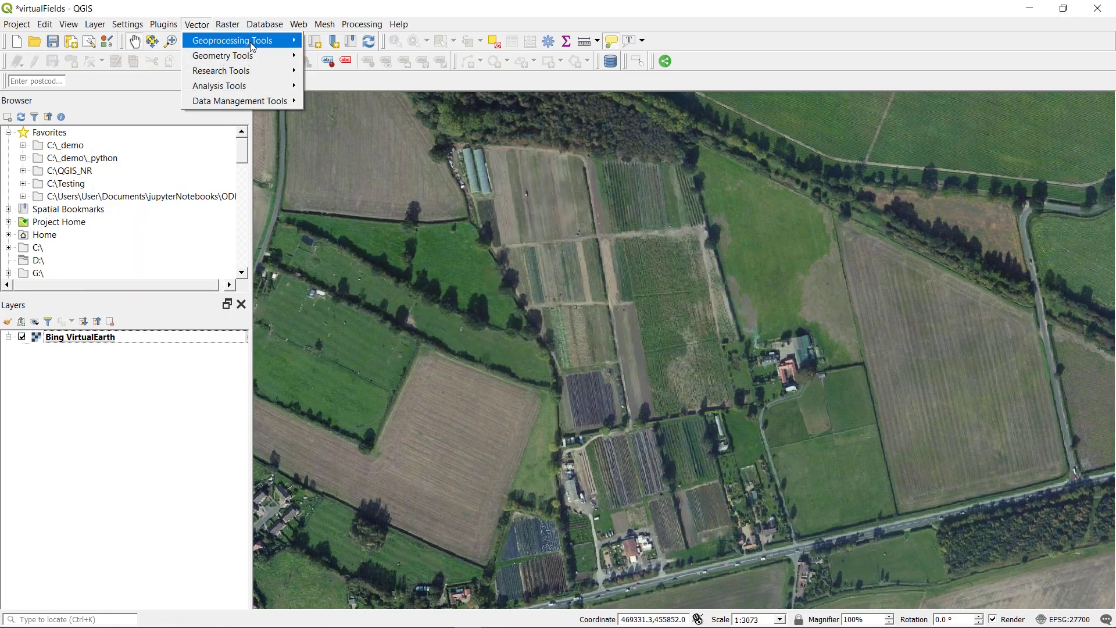
pyautogui.moveTo(97, 25)
pyautogui.click(142, 41)
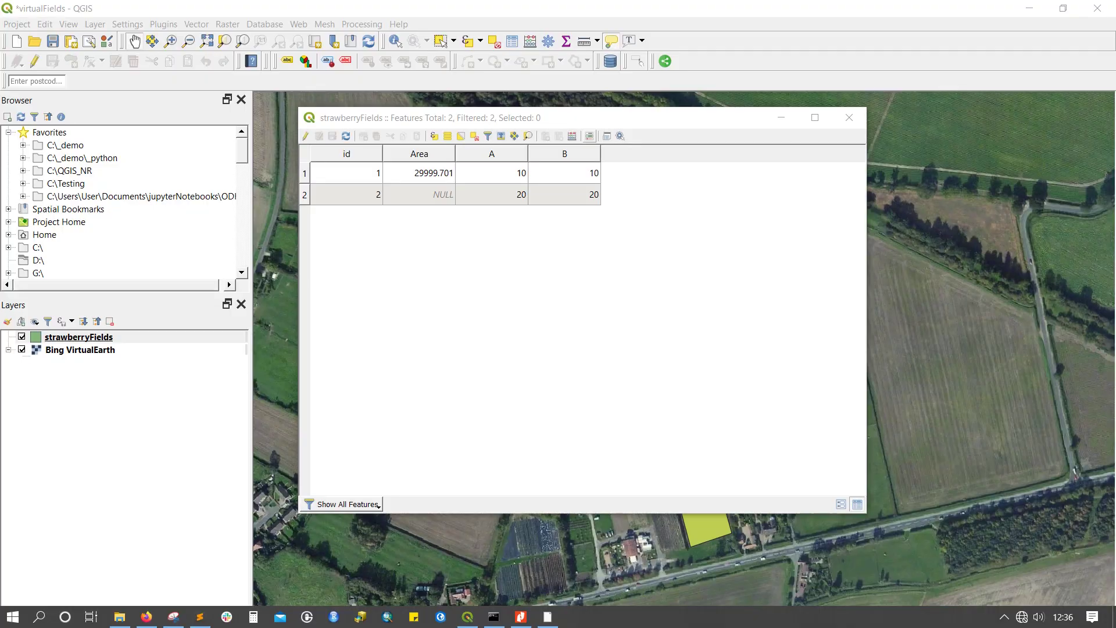
# Step: In the Field Calculator, create virtual field Quiz with expression "A" + "B"
pyautogui.click(572, 136)
pyautogui.click(239, 230)
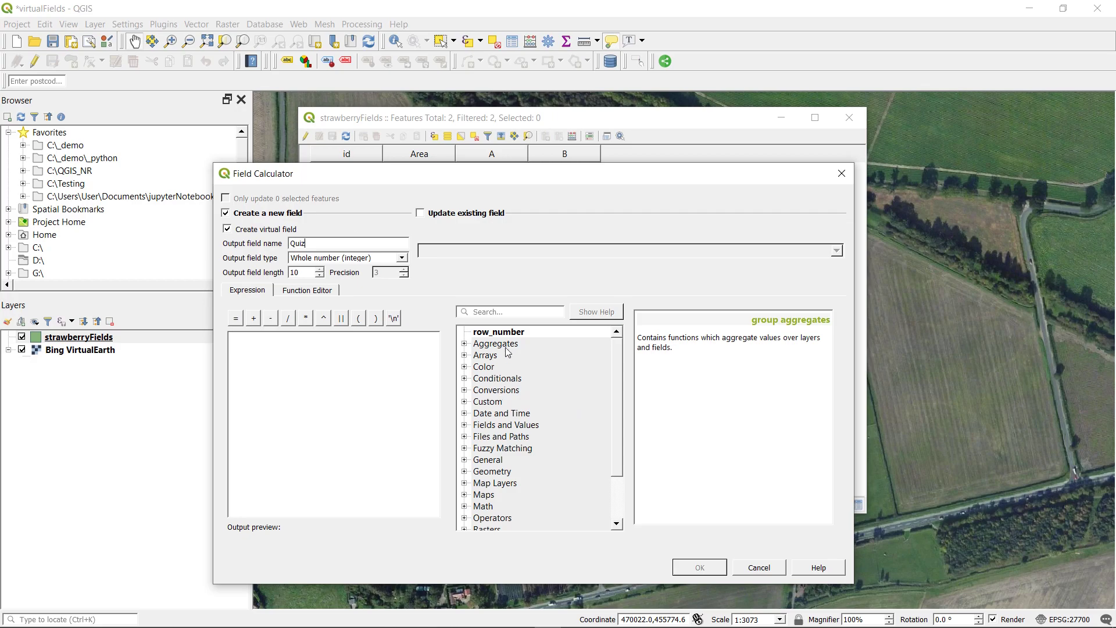
pyautogui.click(512, 313)
pyautogui.write('fi')
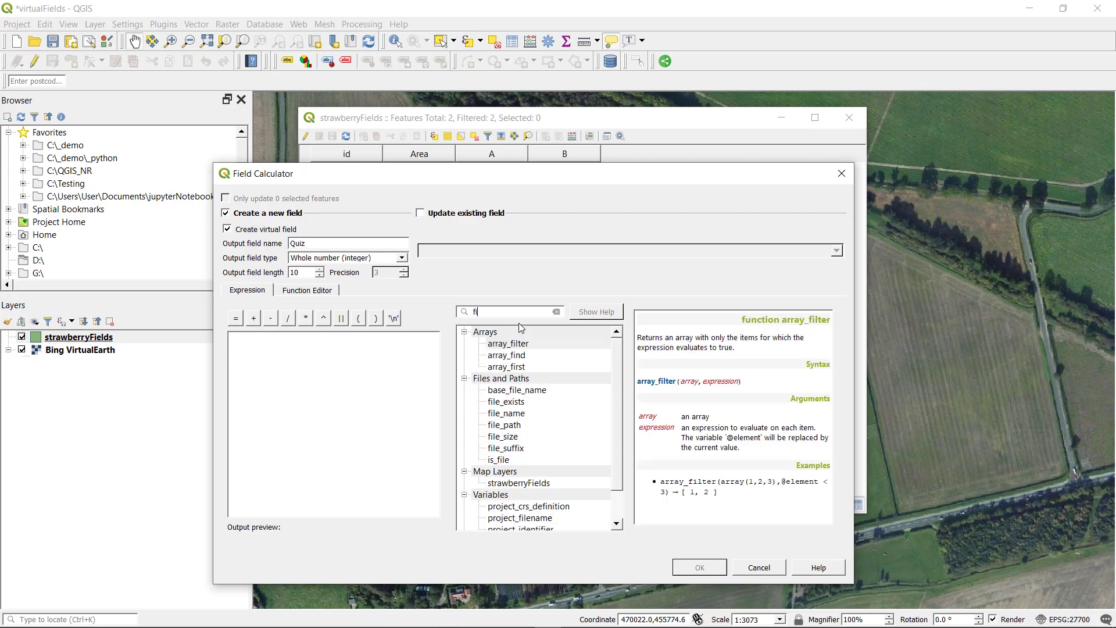
pyautogui.press('BackSpace')
pyautogui.press('BackSpace')
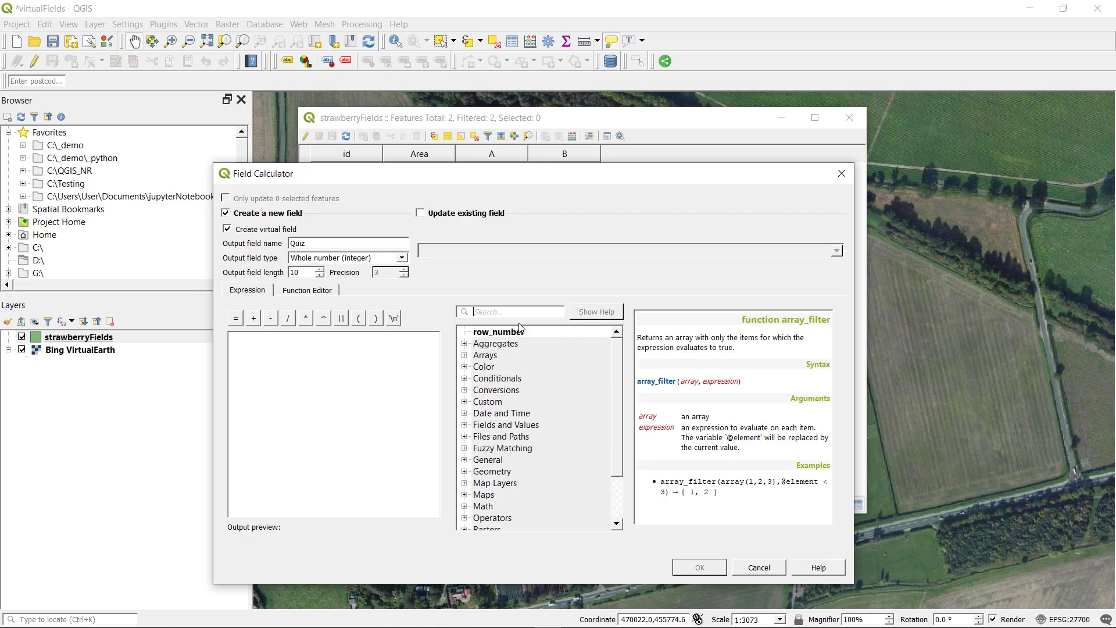
pyautogui.click(465, 425)
pyautogui.scroll(-2, 486, 439)
pyautogui.doubleClick(506, 405)
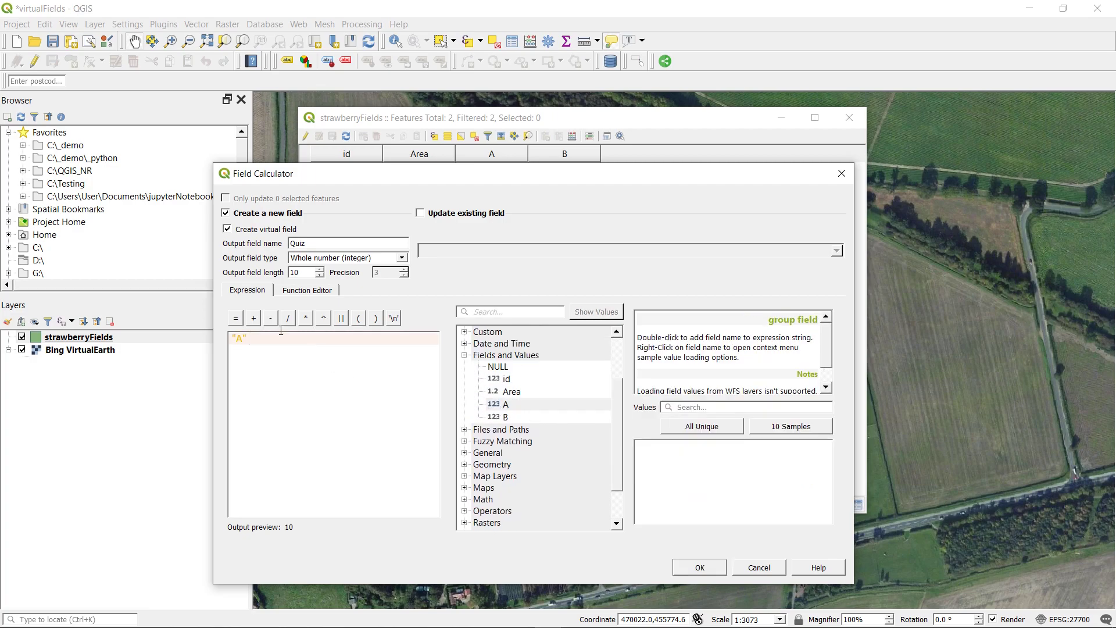
pyautogui.click(253, 318)
pyautogui.doubleClick(505, 417)
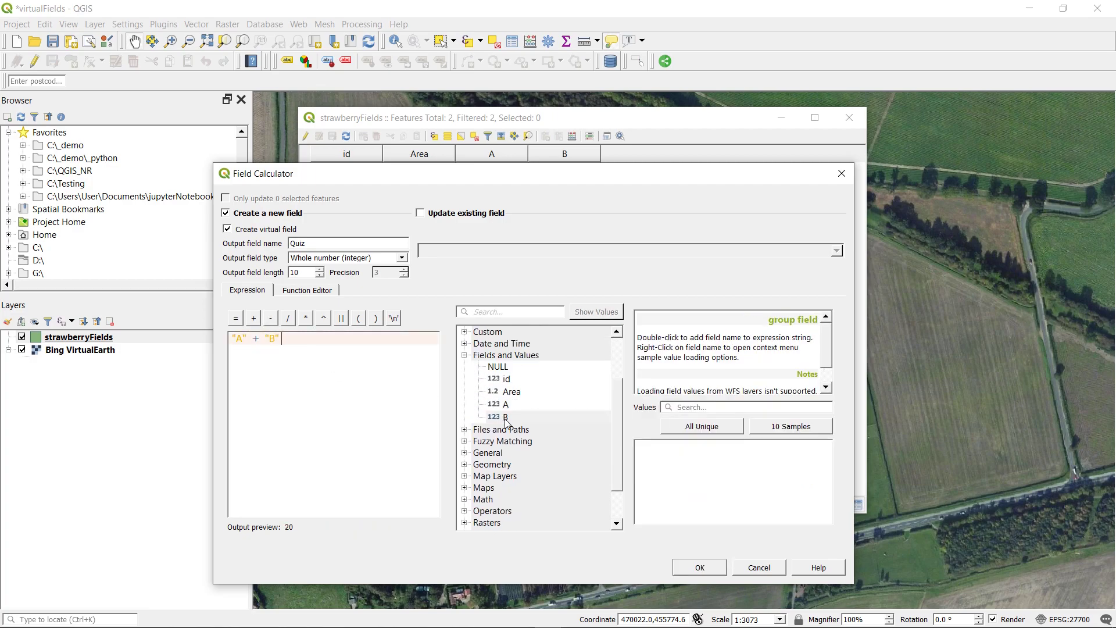
pyautogui.click(702, 568)
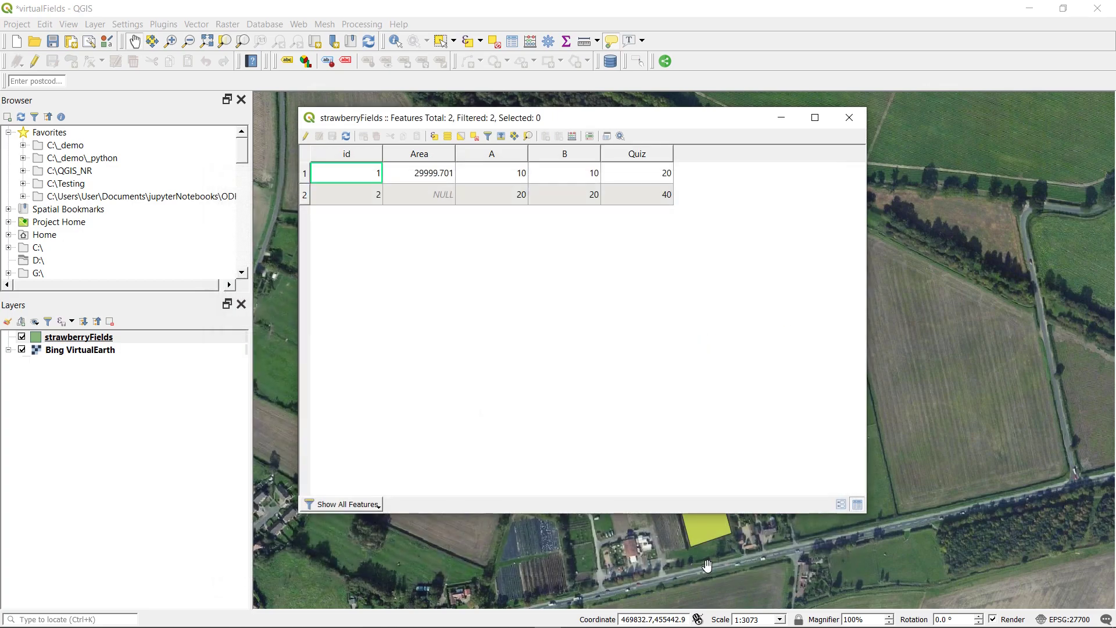
# Step: Turn on editing for strawberryFields, leaving row 1's A value at 10
pyautogui.click(306, 137)
pyautogui.doubleClick(516, 190)
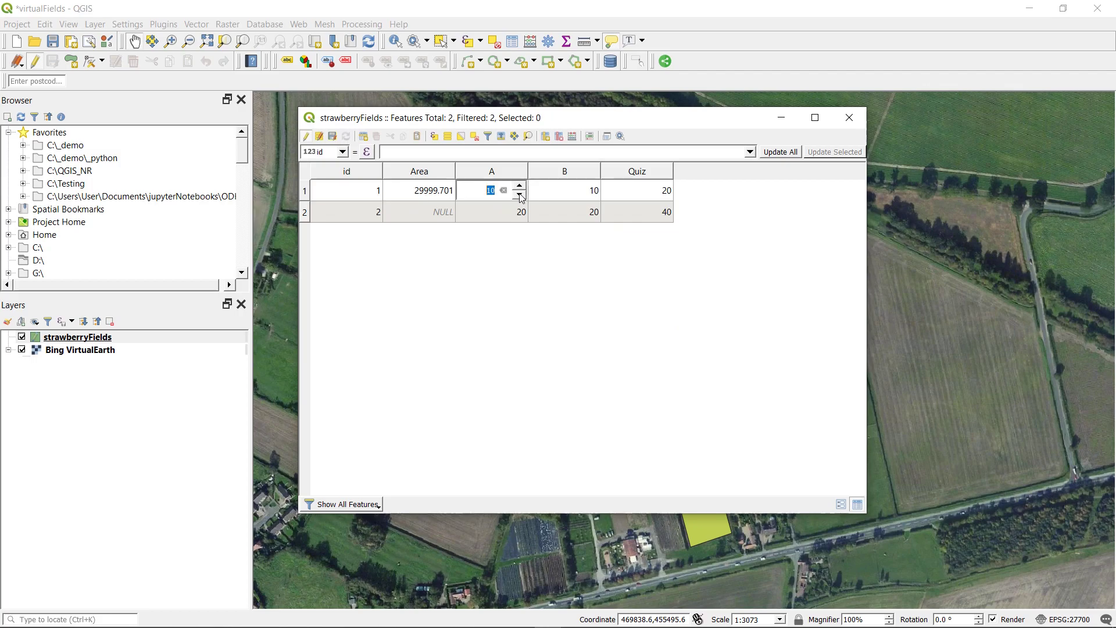
pyautogui.click(503, 227)
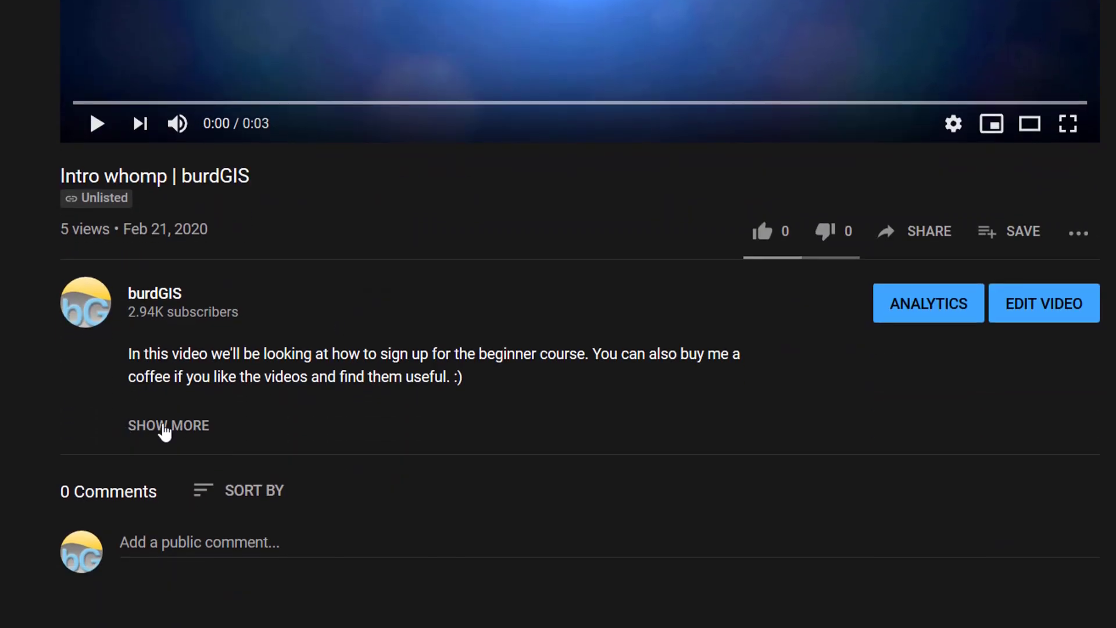
# Step: Show the full description with the beginner QGIS course and coffee-support links
pyautogui.click(169, 431)
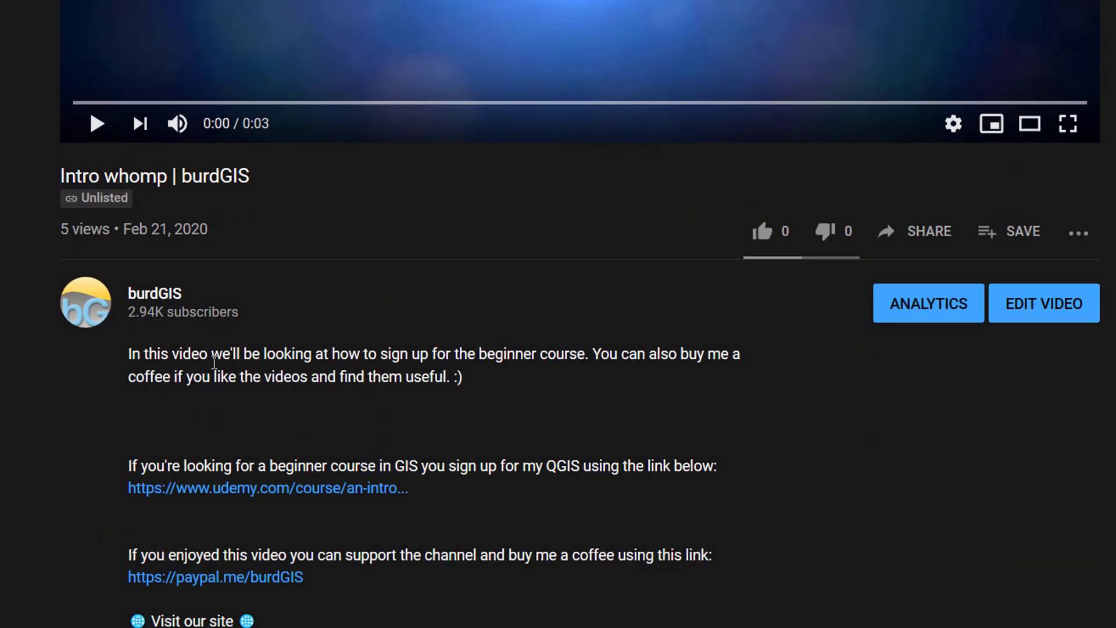